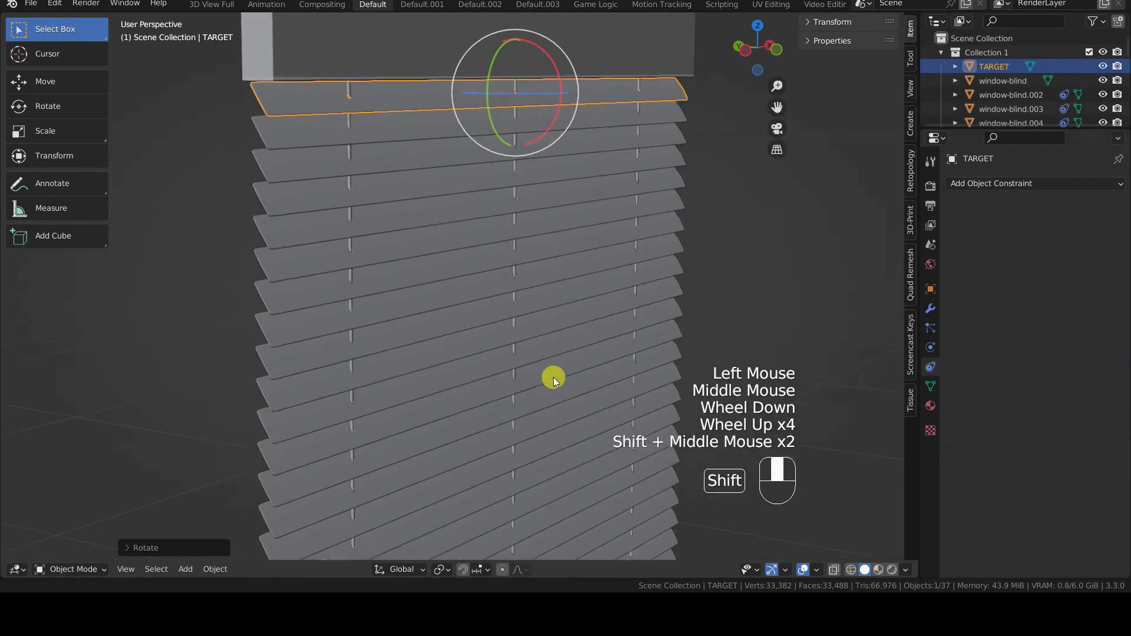
# Rotate the TARGET slat about the global X axis to tilt the linked slats.
pyautogui.press('r')
pyautogui.press('x')
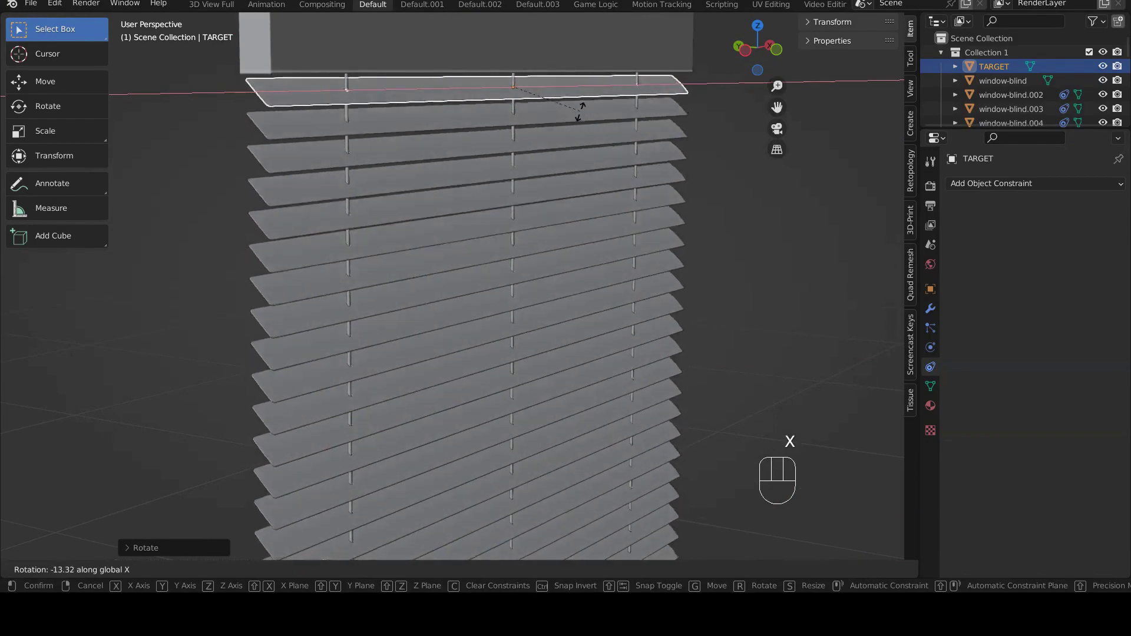
pyautogui.click(549, 80)
# Inspect the Copy Rotation constraint on a middle slat and tilt all slats by rotating TARGET about the global X axis.
pyautogui.moveTo(489, 264)
pyautogui.mouseDown(button='middle')
pyautogui.moveTo(504, 282)
pyautogui.moveTo(507, 270)
pyautogui.mouseUp(button='middle')
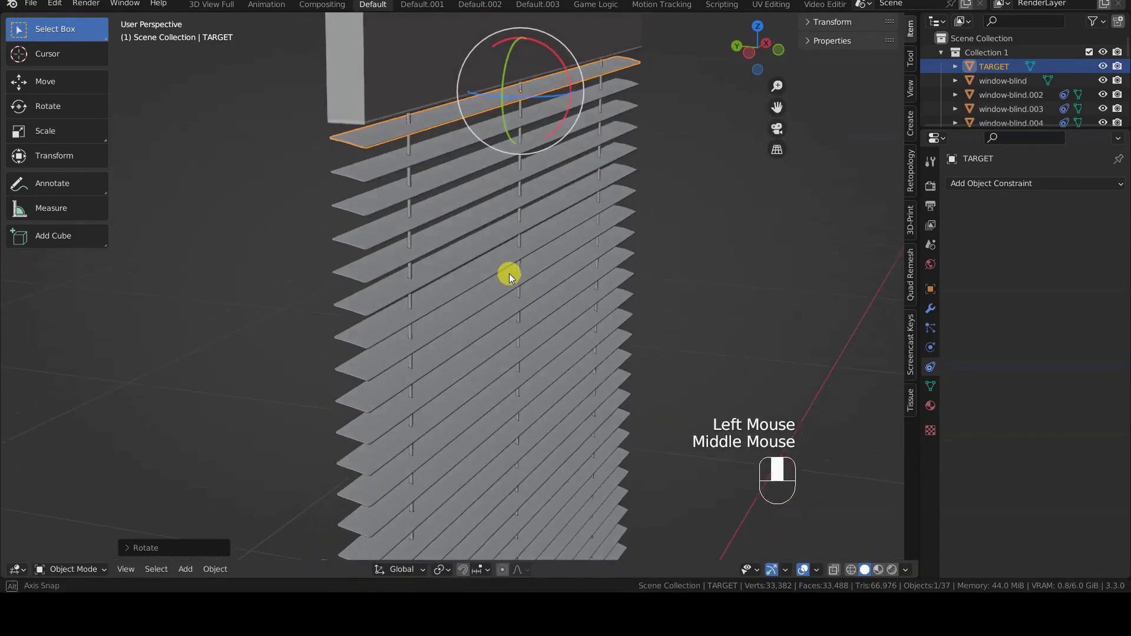
pyautogui.click(469, 266)
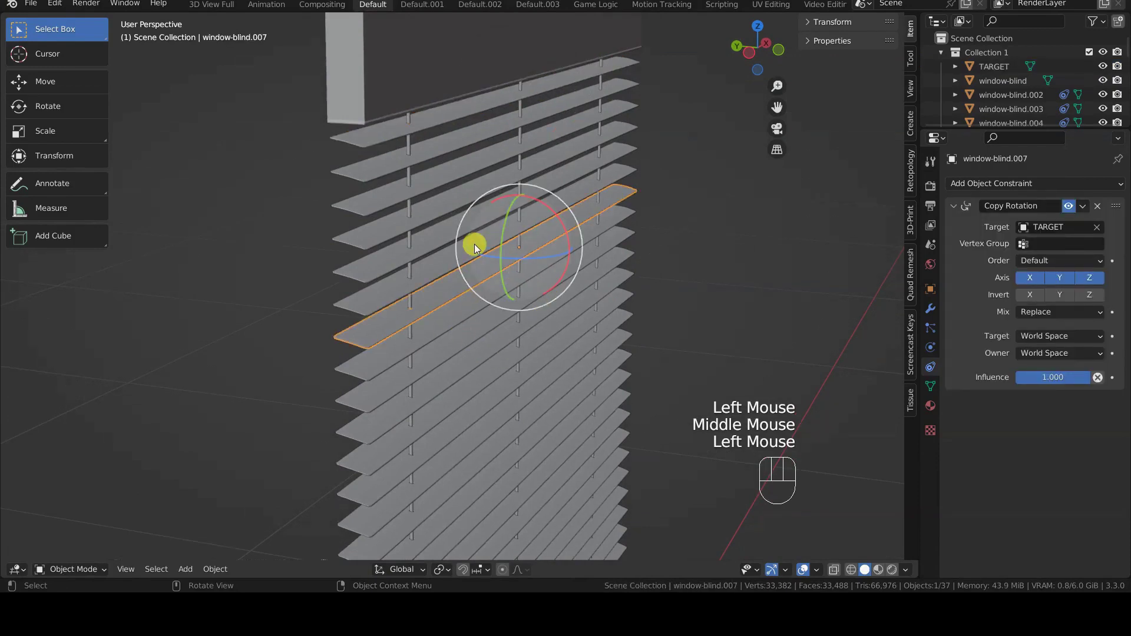
pyautogui.click(455, 106)
pyautogui.press('r')
pyautogui.press('x')
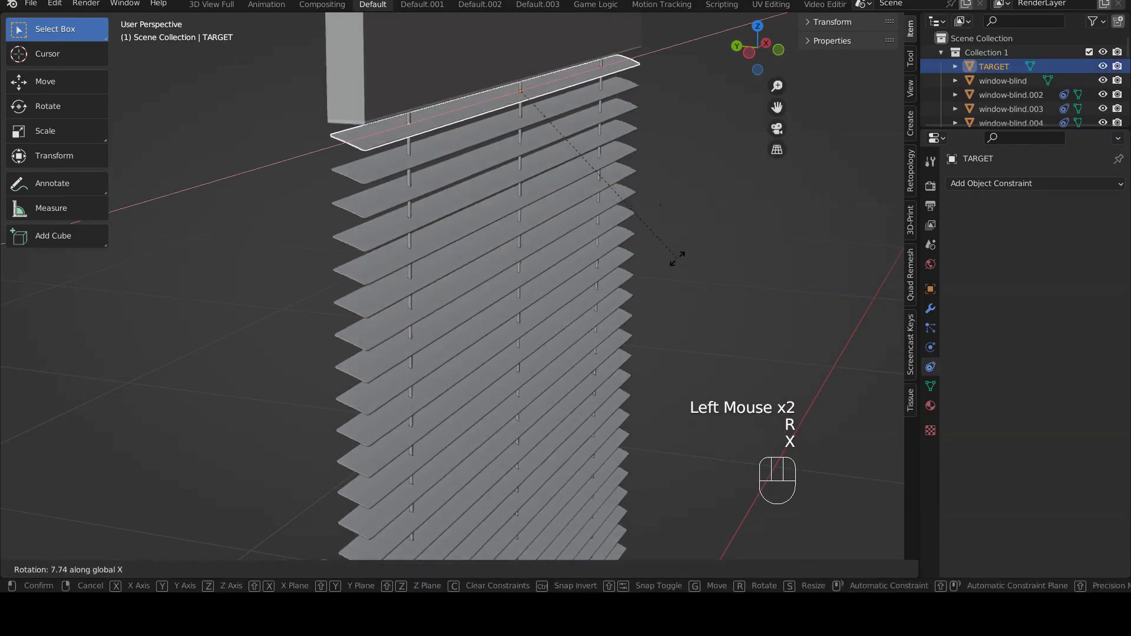
pyautogui.click(631, 212)
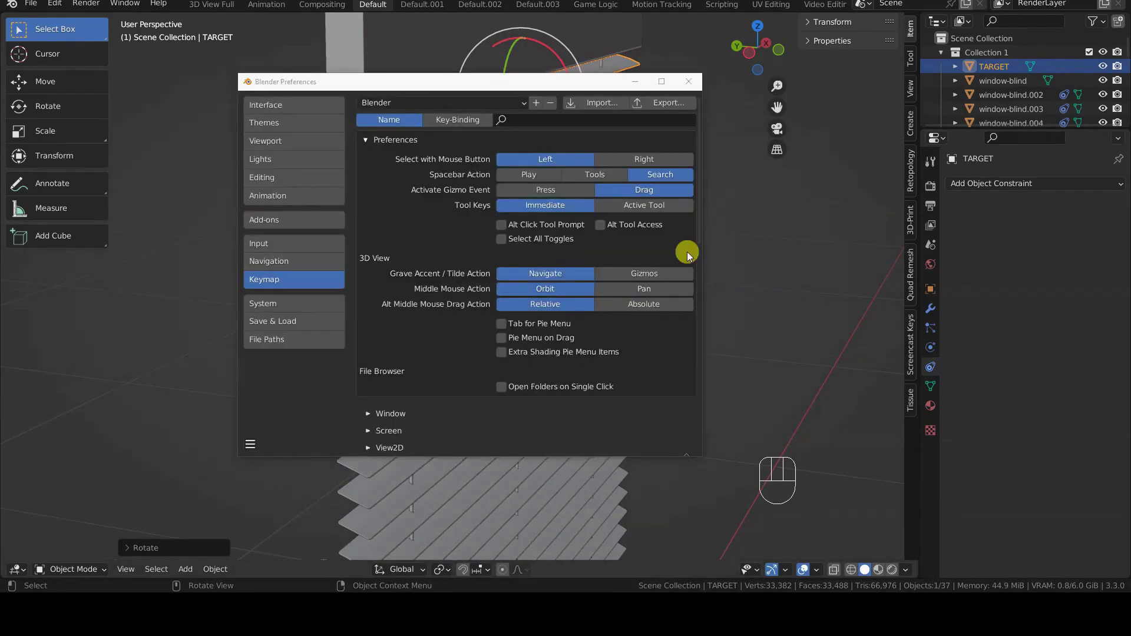
# Close the Preferences window and rotate the TARGET slat about the global X axis in front view.
pyautogui.click(692, 82)
pyautogui.scroll(-3, 568, 345)
pyautogui.moveTo(568, 345); pyautogui.dragTo(648, 240, button='middle')
pyautogui.press('KP_1')
pyautogui.scroll(1, 563, 298)
pyautogui.press('r')
pyautogui.press('x')
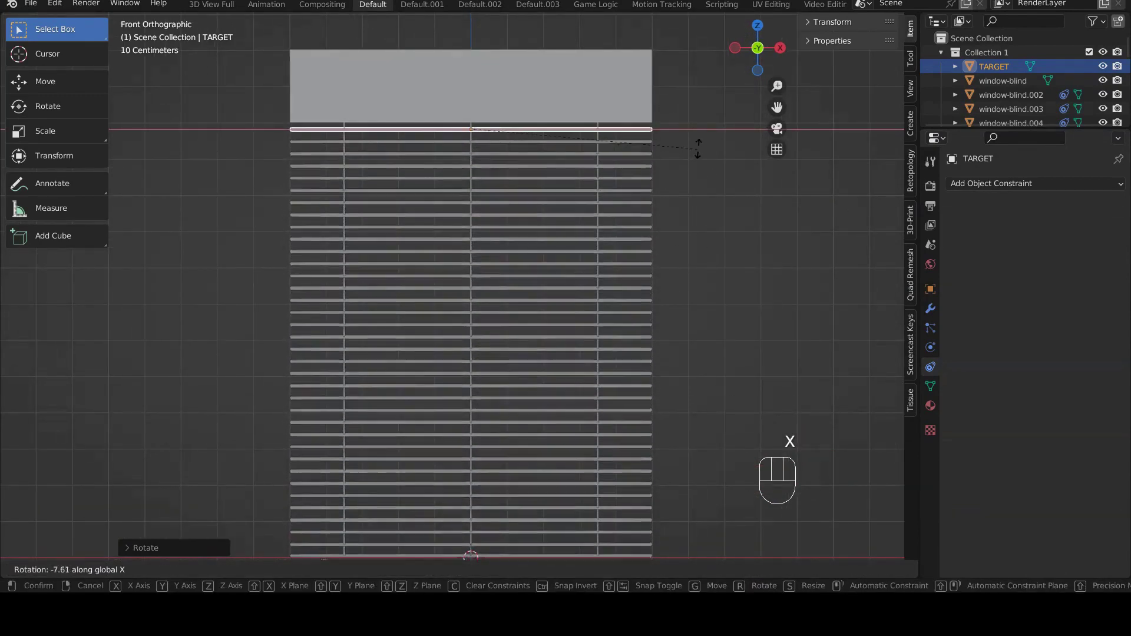
pyautogui.click(703, 177)
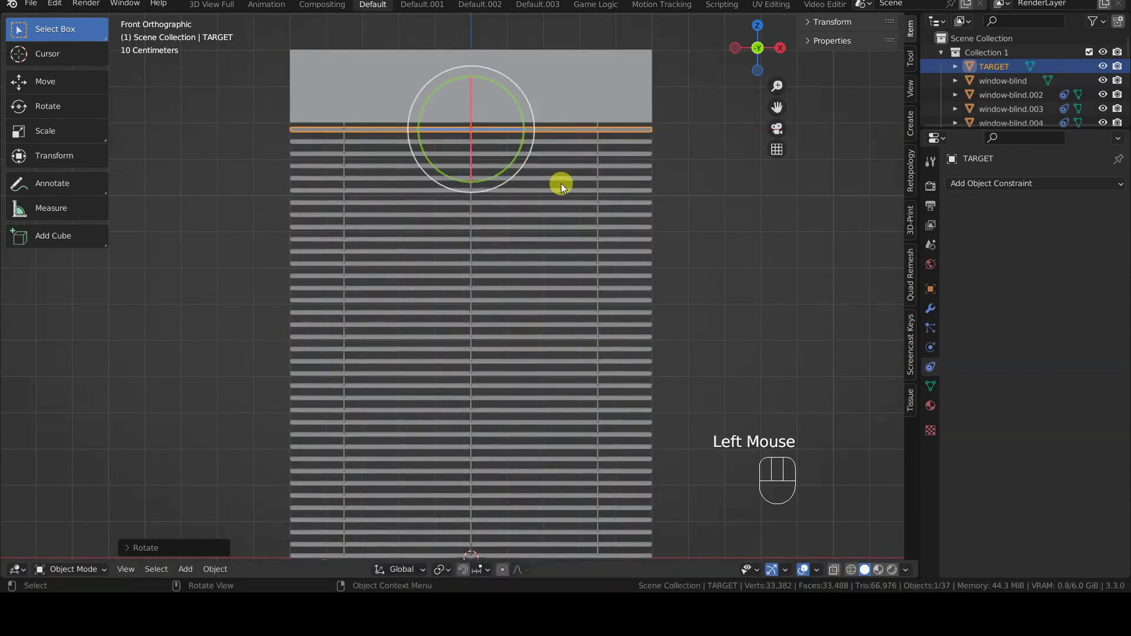
pyautogui.click(561, 179)
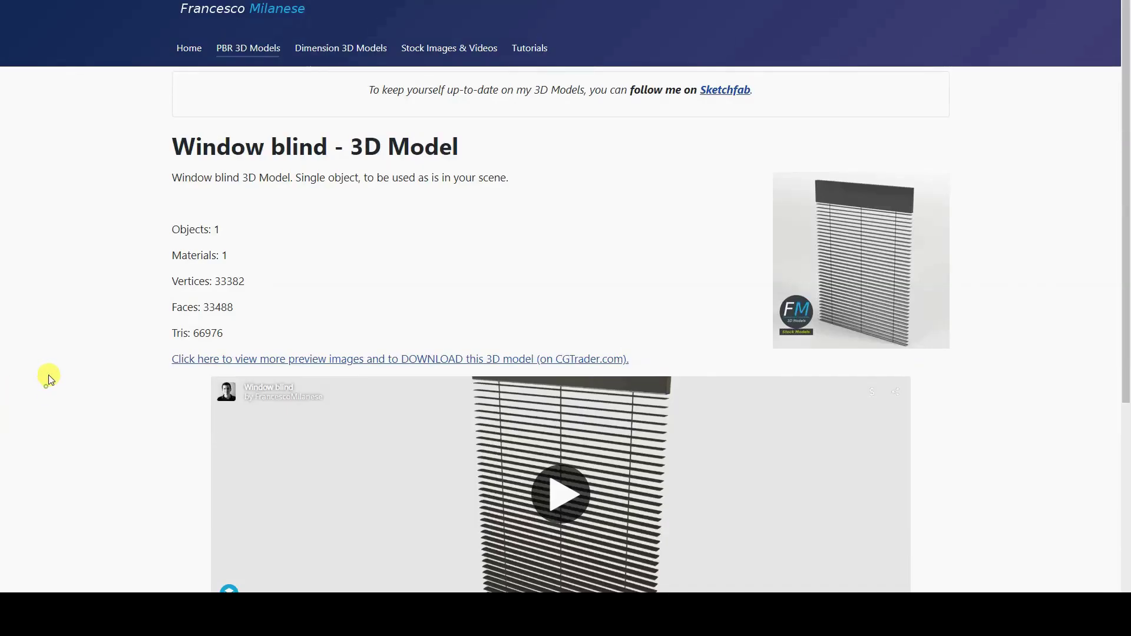
# Look over the Window blind 3D model web page and inspect the blind in its interactive 3D preview.
pyautogui.scroll(-3, 47, 376)
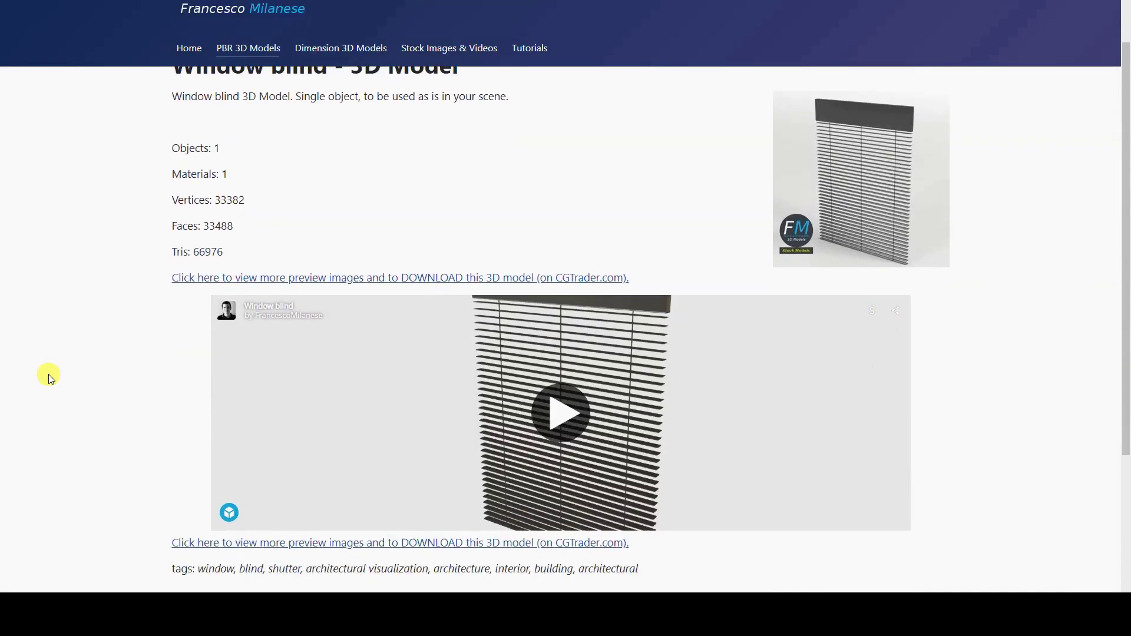
pyautogui.click(561, 315)
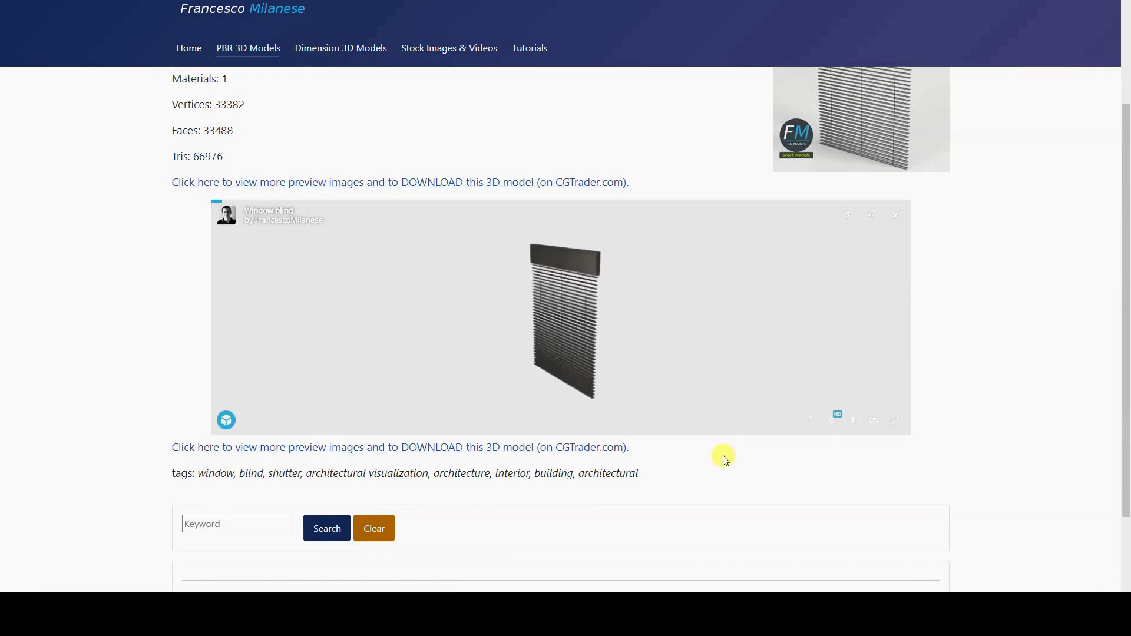
pyautogui.scroll(-1, 723, 457)
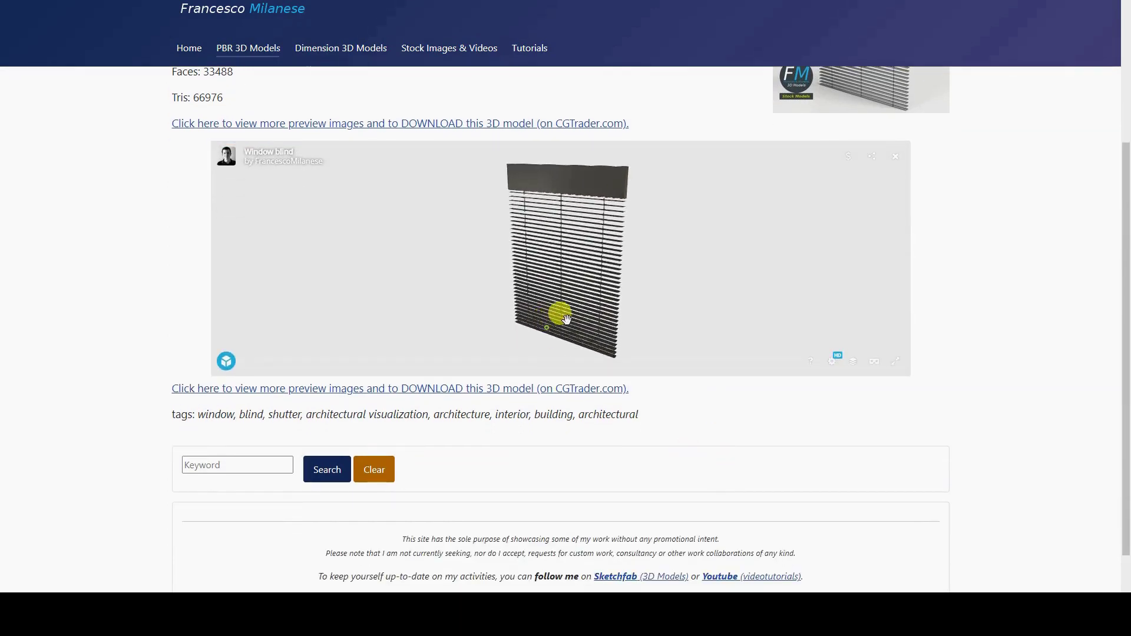
pyautogui.moveTo(567, 319)
pyautogui.mouseDown()
pyautogui.moveTo(669, 316)
pyautogui.moveTo(591, 323)
pyautogui.moveTo(573, 353)
pyautogui.moveTo(601, 308)
pyautogui.mouseUp()
pyautogui.scroll(3, 992, 375)
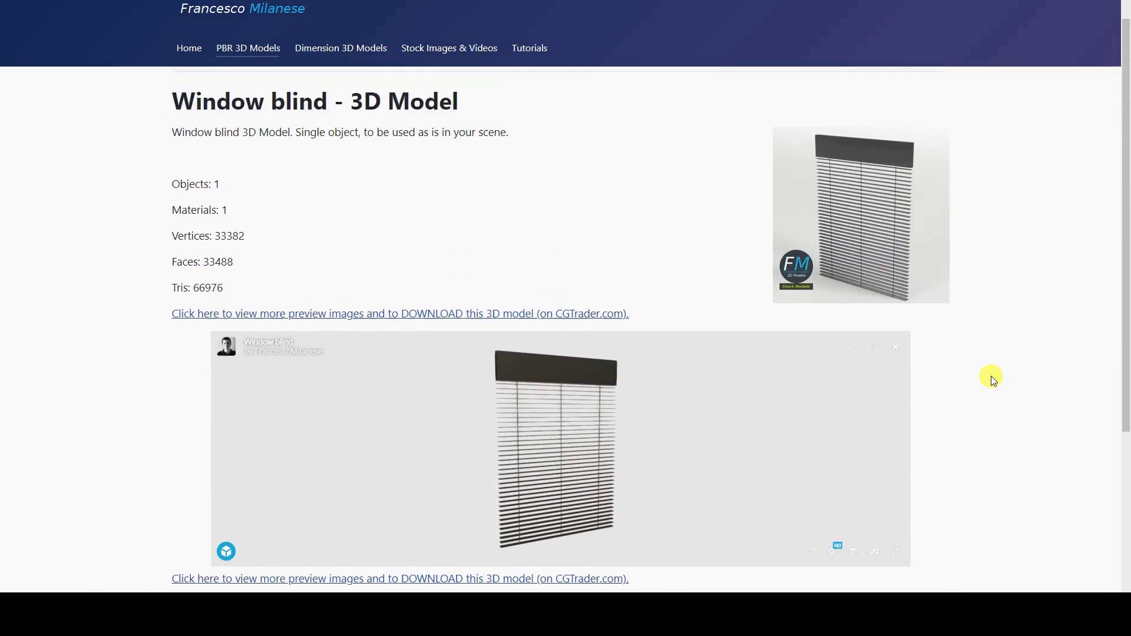
pyautogui.scroll(1, 992, 377)
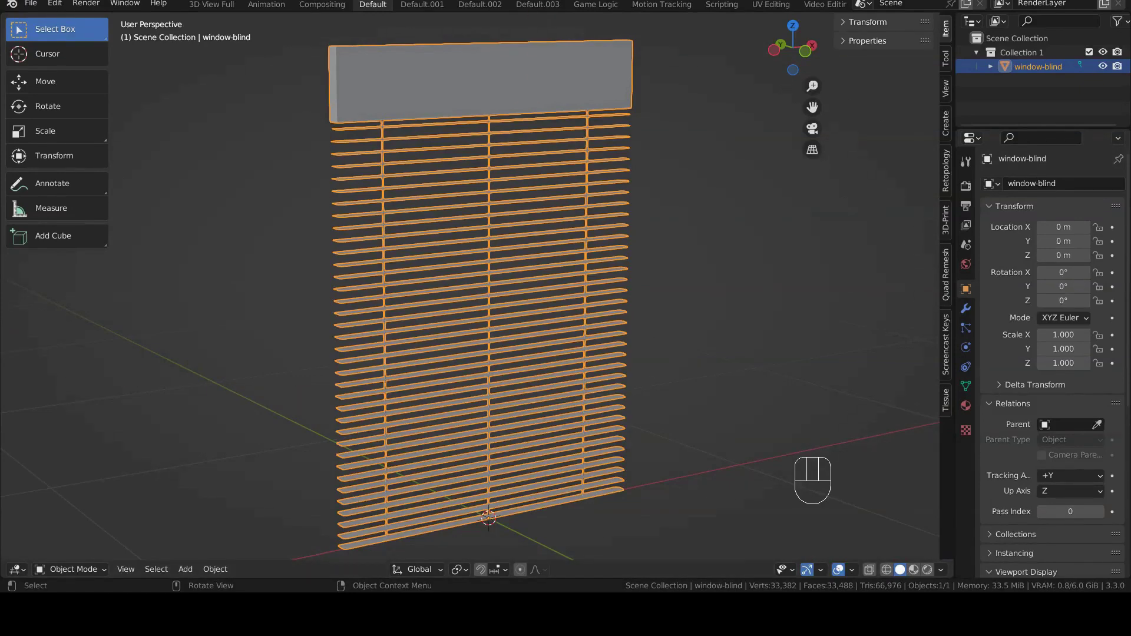
# Examine the single window-blind object in Blender and view its mesh in Edit Mode.
pyautogui.moveTo(497, 245)
pyautogui.mouseDown(button='middle')
pyautogui.moveTo(503, 265)
pyautogui.moveTo(475, 263)
pyautogui.moveTo(483, 256)
pyautogui.mouseUp(button='middle')
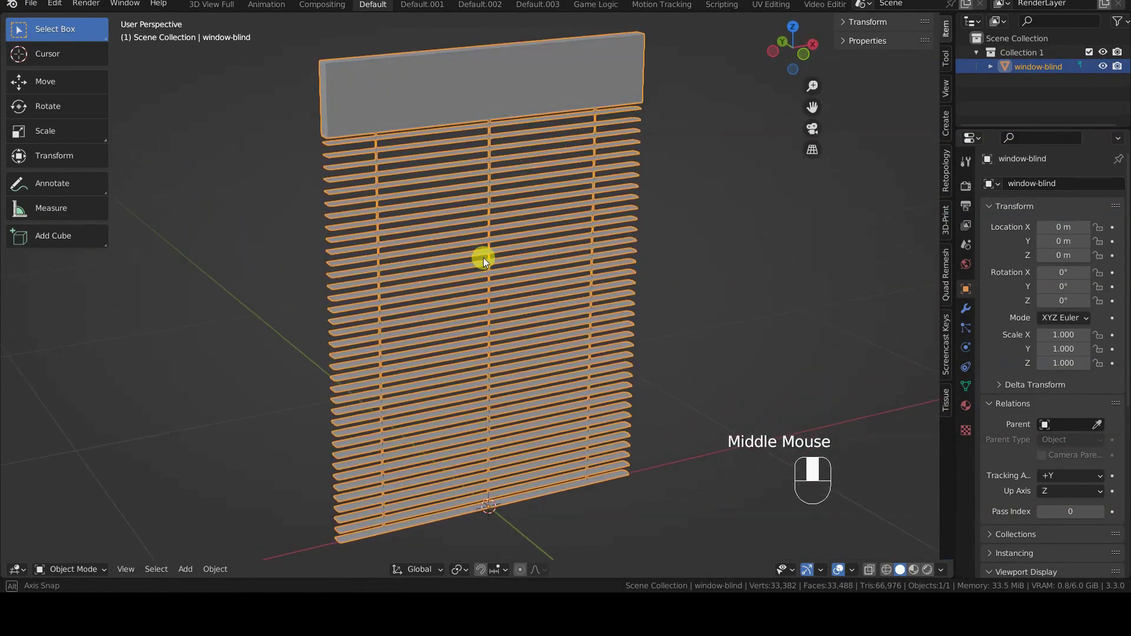
pyautogui.click(990, 66)
pyautogui.click(991, 66)
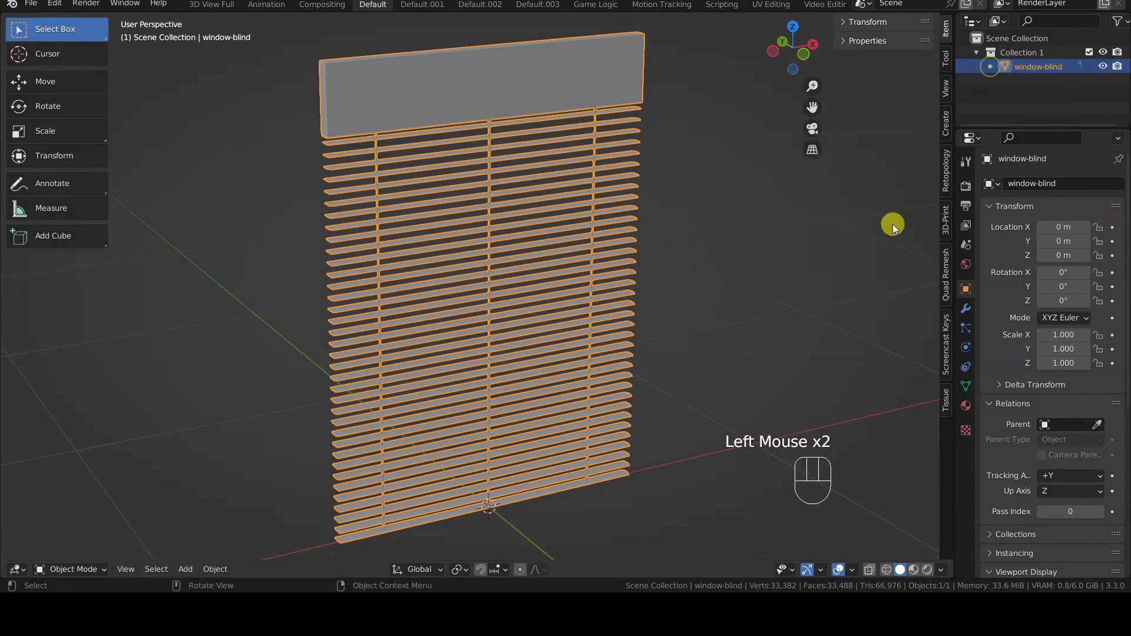
pyautogui.press('Tab')
pyautogui.moveTo(598, 260); pyautogui.dragTo(619, 242, button='middle')
pyautogui.press('Tab')
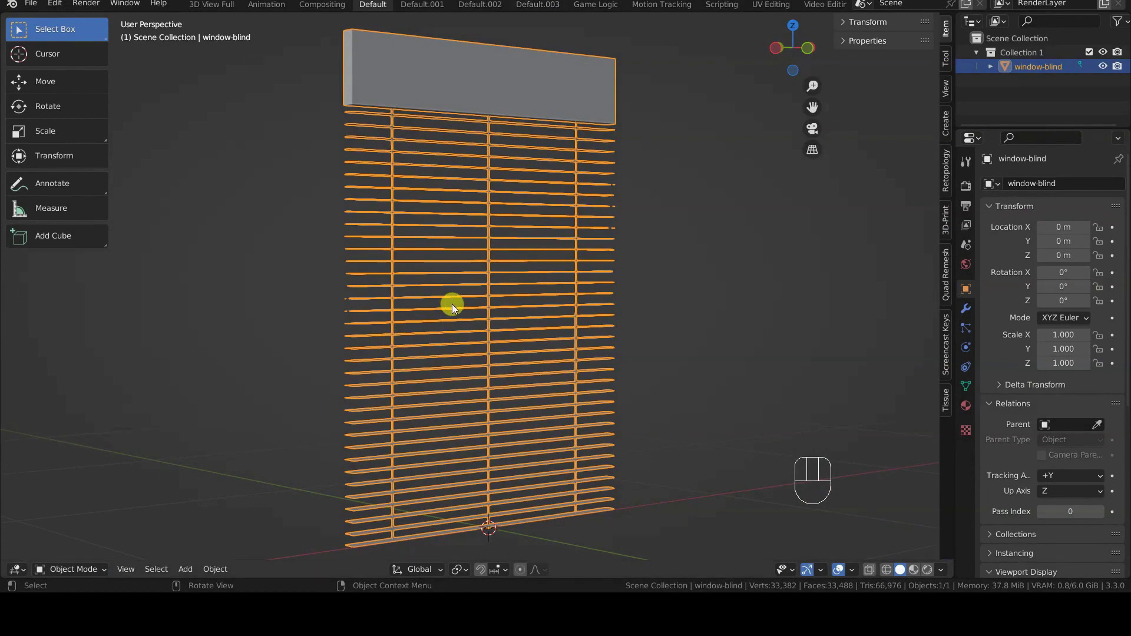
# Try rotating one linked slat of the window-blind mesh about the global X axis in Edit Mode, and undo the rotation.
pyautogui.scroll(3, 452, 304)
pyautogui.moveTo(452, 304); pyautogui.dragTo(494, 316, button='middle')
pyautogui.scroll(2, 458, 326)
pyautogui.scroll(1, 458, 326)
pyautogui.scroll(-1, 441, 324)
pyautogui.scroll(1, 495, 315)
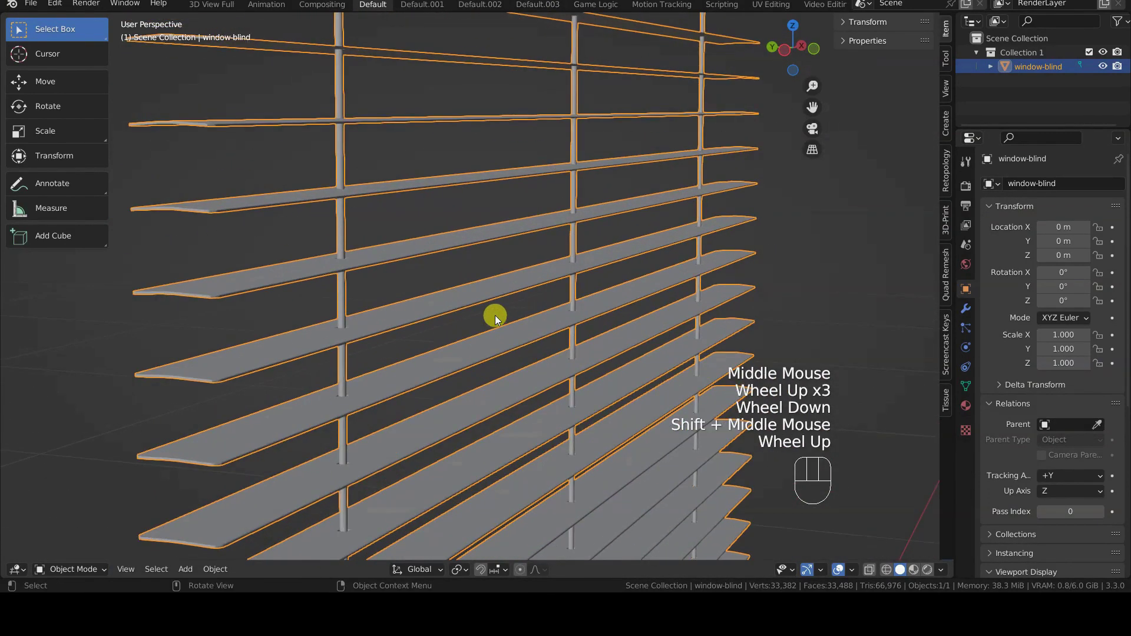
pyautogui.press('Tab')
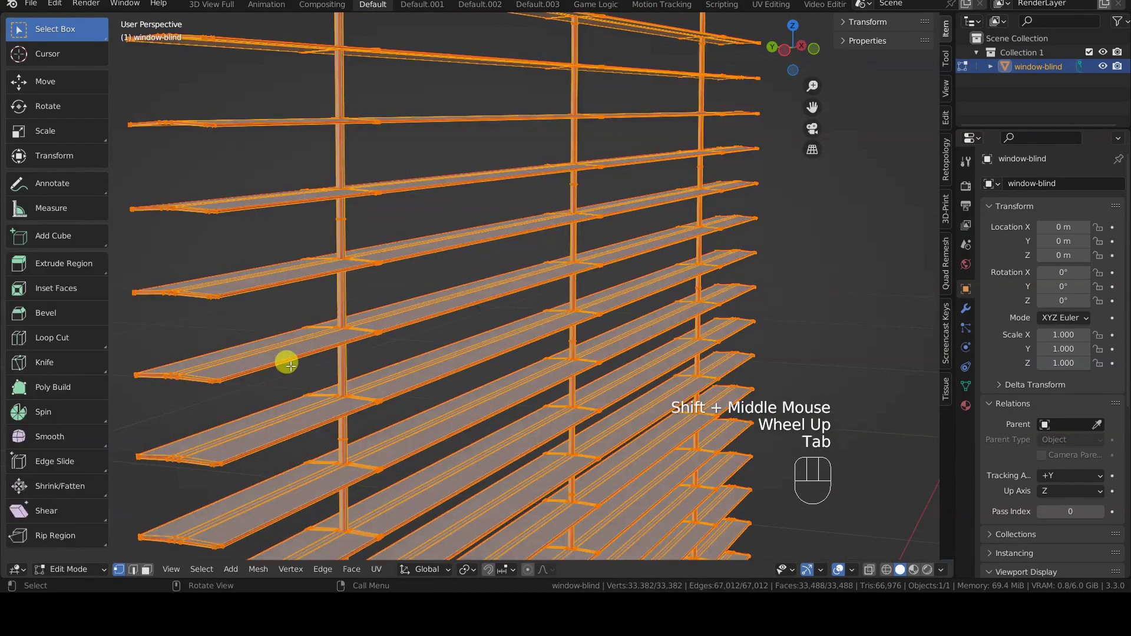
pyautogui.hotkey('alt', 'a')
pyautogui.press('l')
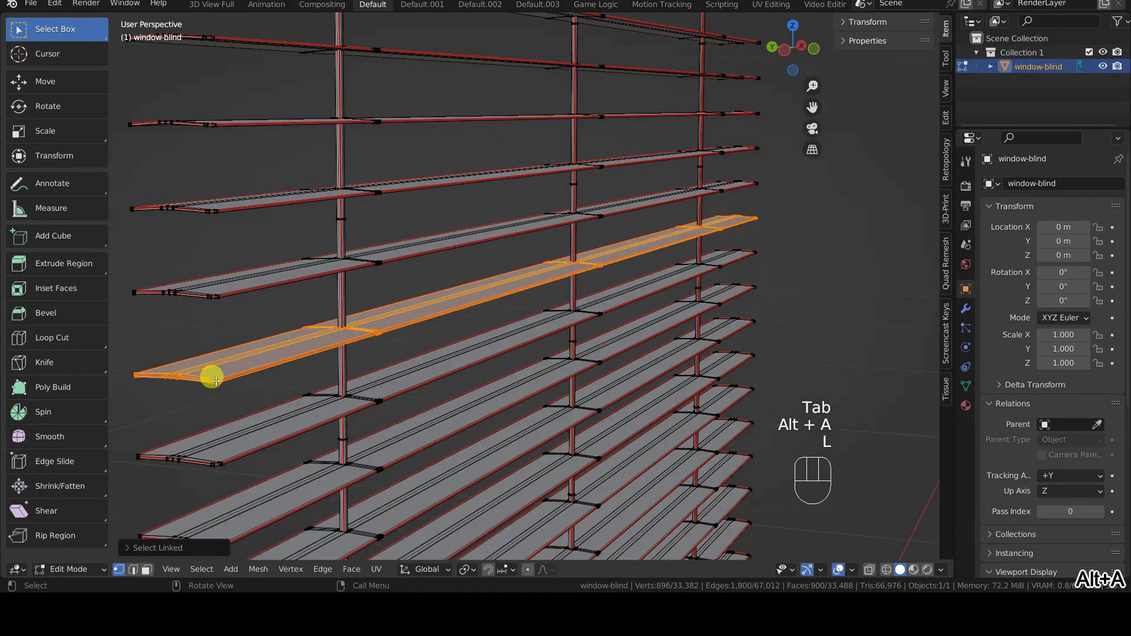
pyautogui.press('r')
pyautogui.press('x')
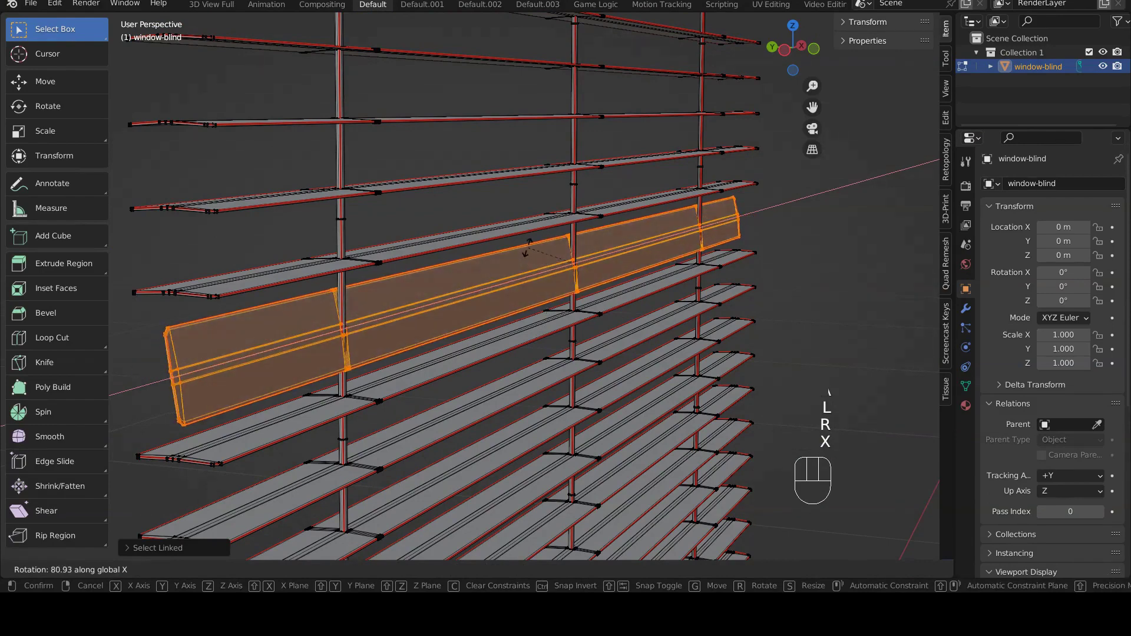
pyautogui.click(379, 303)
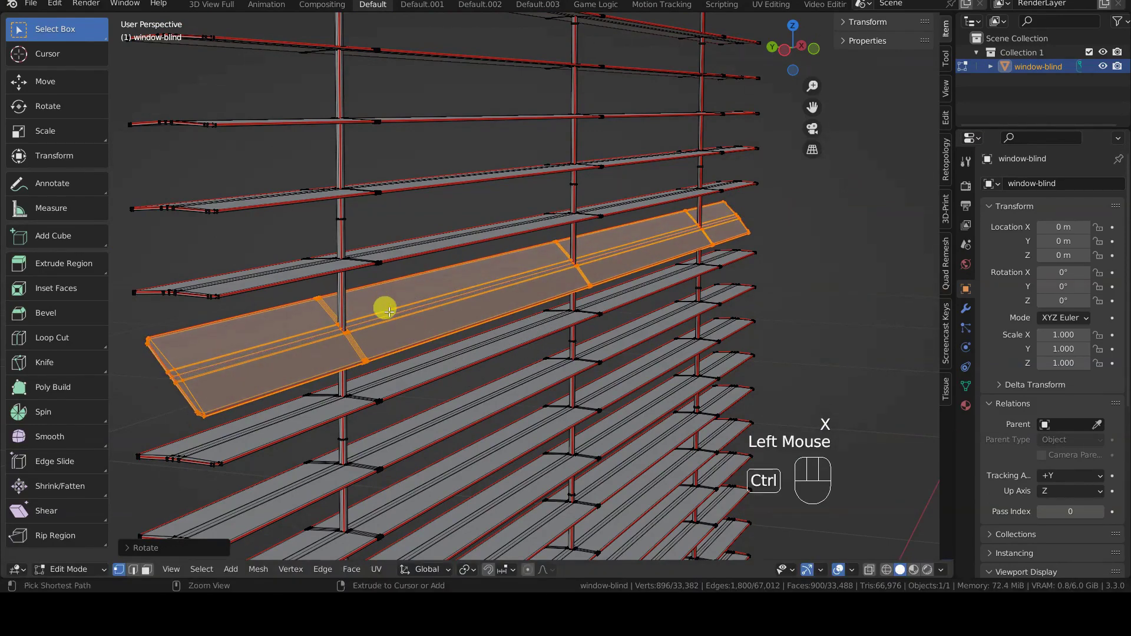
pyautogui.hotkey('ctrl', 'z')
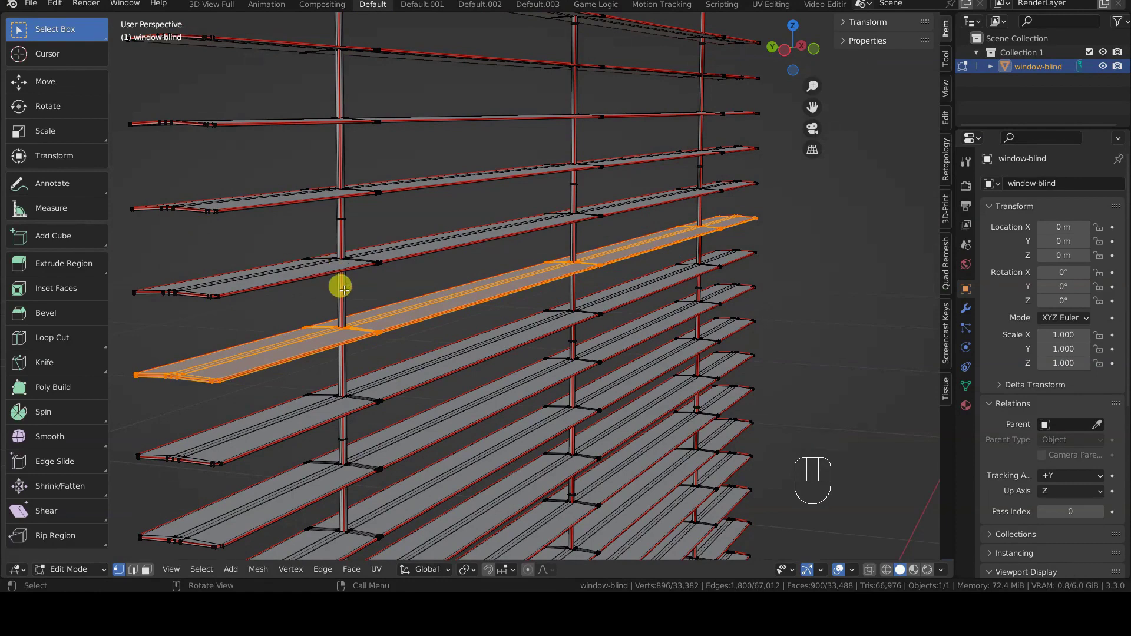
pyautogui.press('Tab')
# Try the X-axis rotation again on the selected slat with the whole blind in view, and undo it.
pyautogui.scroll(-6, 422, 320)
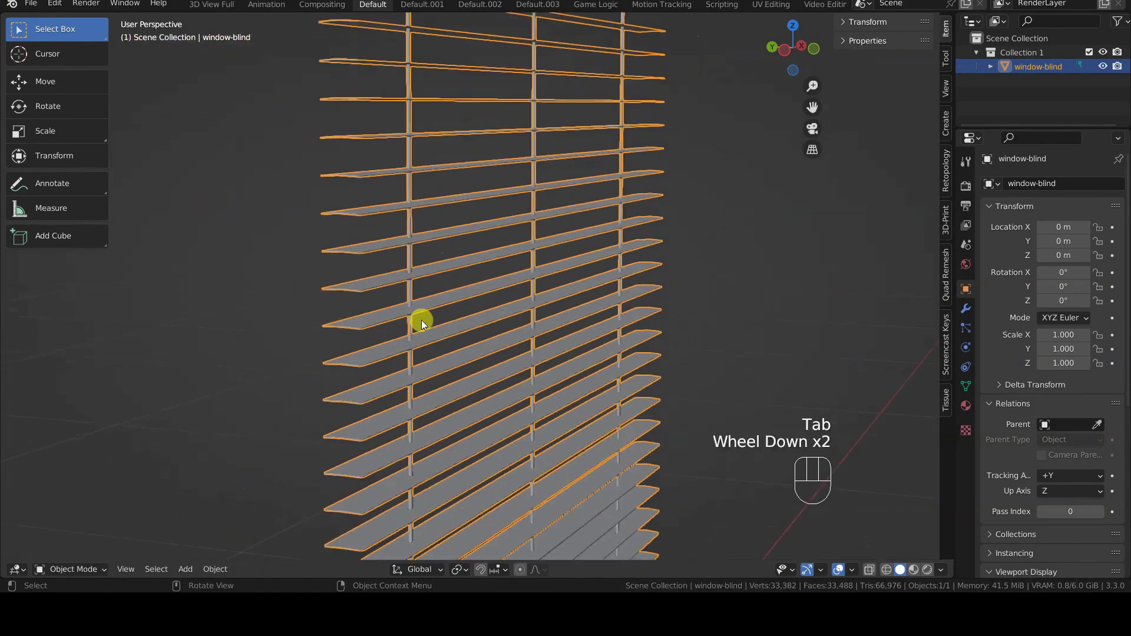
pyautogui.scroll(-1, 421, 320)
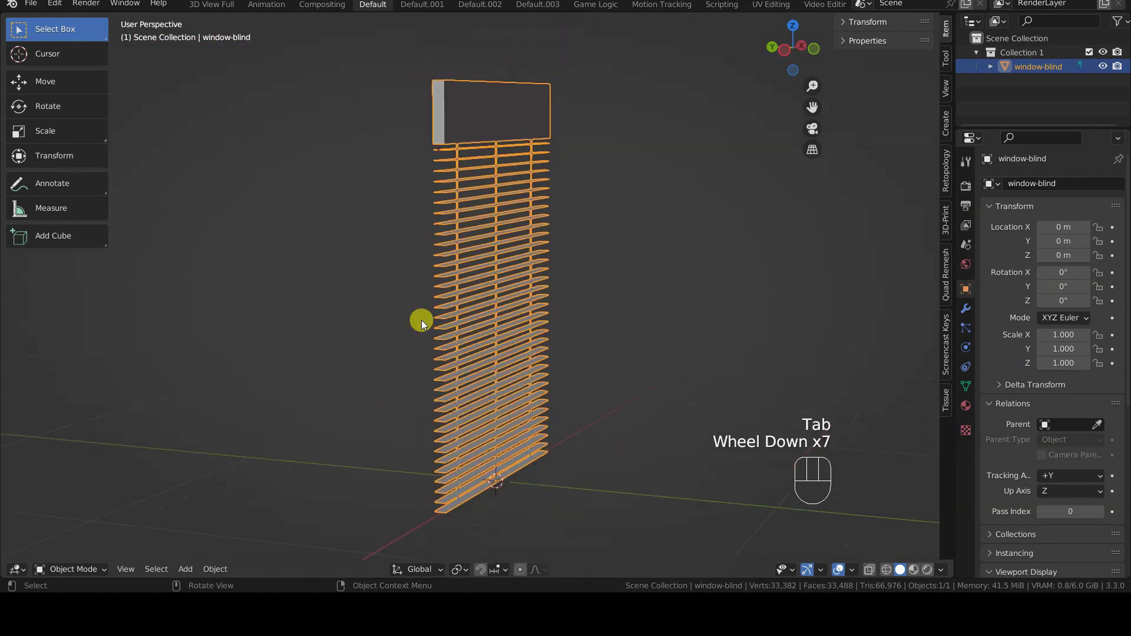
pyautogui.moveTo(430, 324)
pyautogui.mouseDown(button='middle')
pyautogui.moveTo(401, 324)
pyautogui.moveTo(446, 329)
pyautogui.moveTo(443, 316)
pyautogui.moveTo(451, 327)
pyautogui.mouseUp(button='middle')
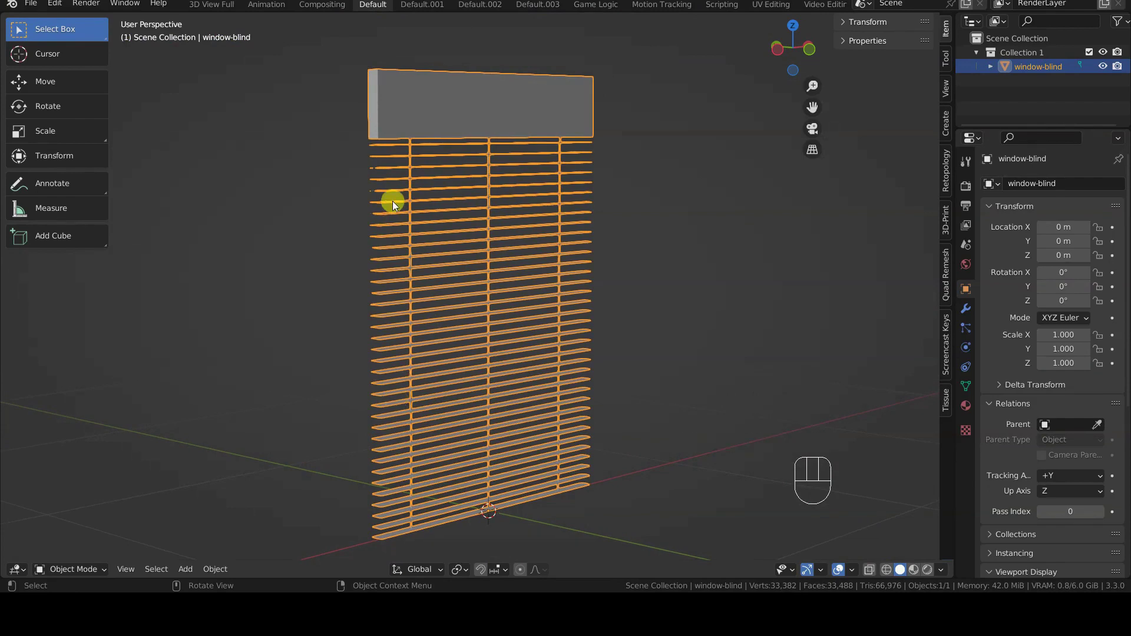
pyautogui.press('Tab')
pyautogui.press('r')
pyautogui.press('x')
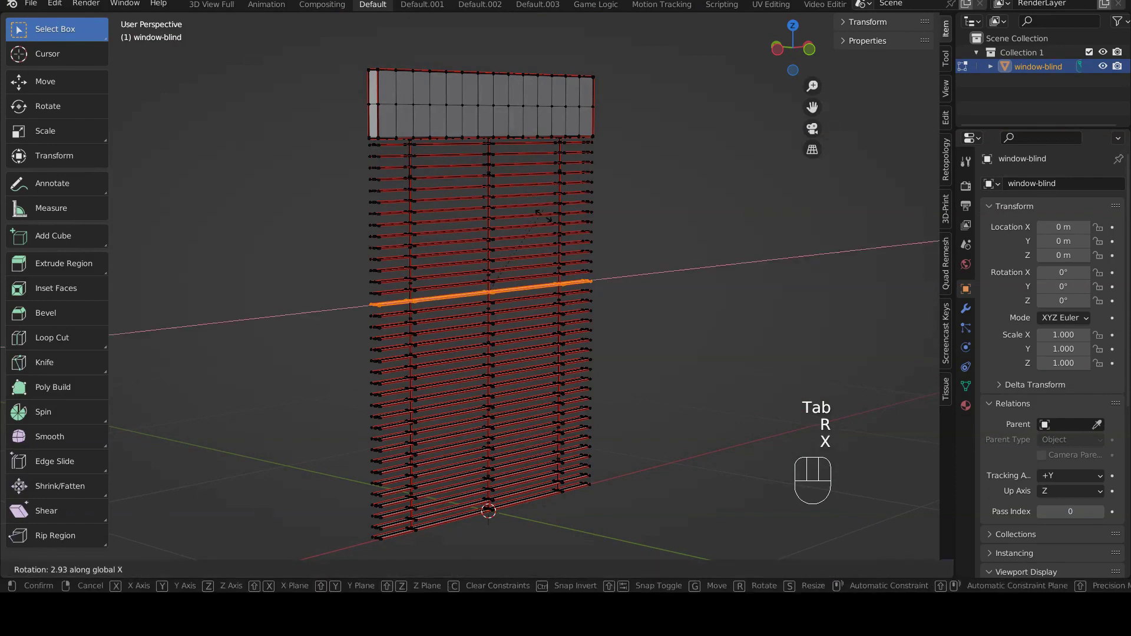
pyautogui.click(488, 170)
pyautogui.hotkey('ctrl', 'z')
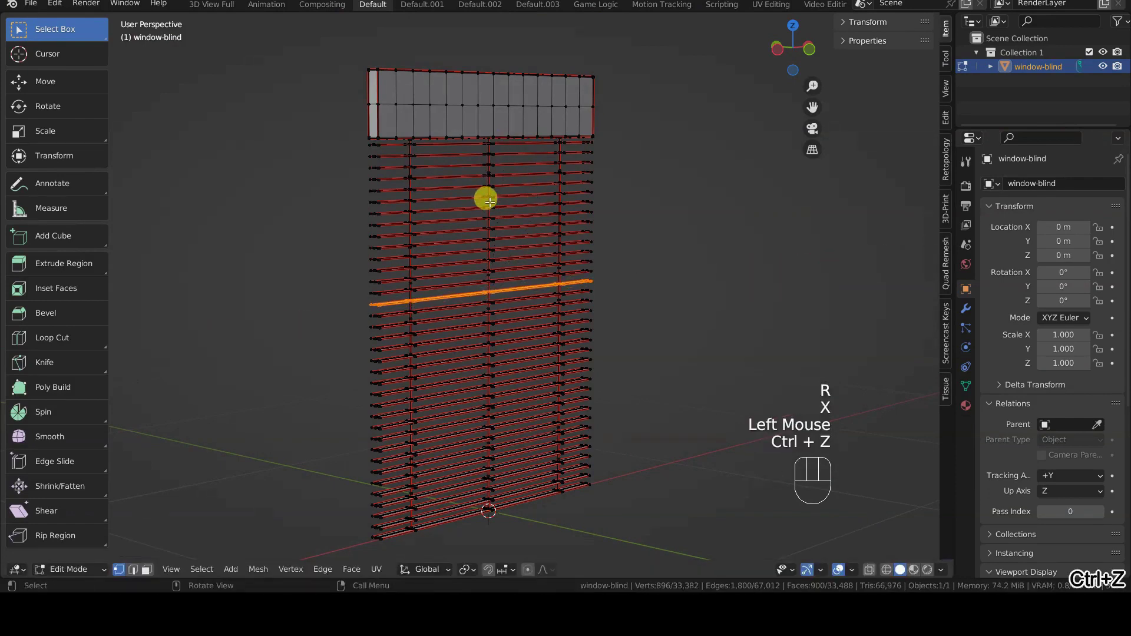
pyautogui.press('Tab')
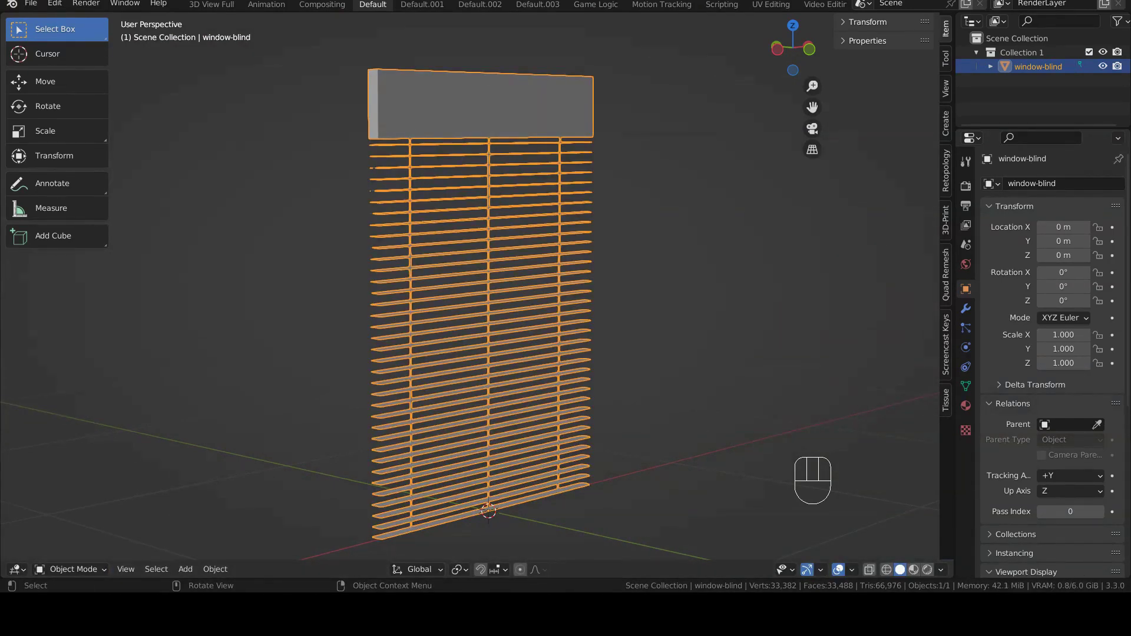
# View the Separate options for the selected slat in Edit Mode without applying any.
pyautogui.press('Tab')
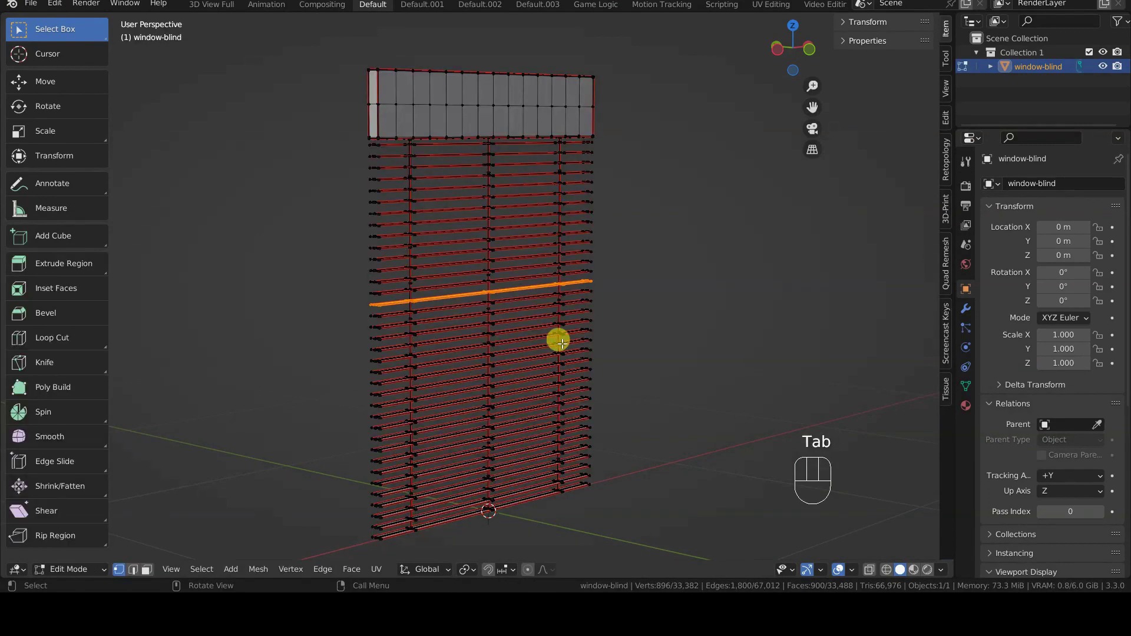
pyautogui.press('p')
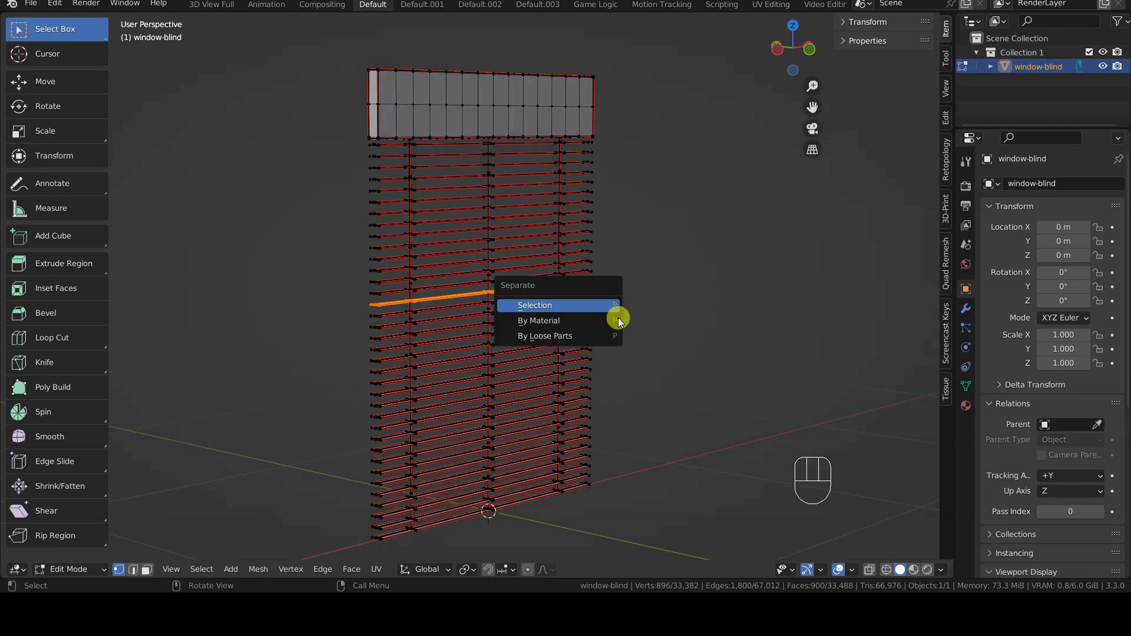
pyautogui.press('Tab')
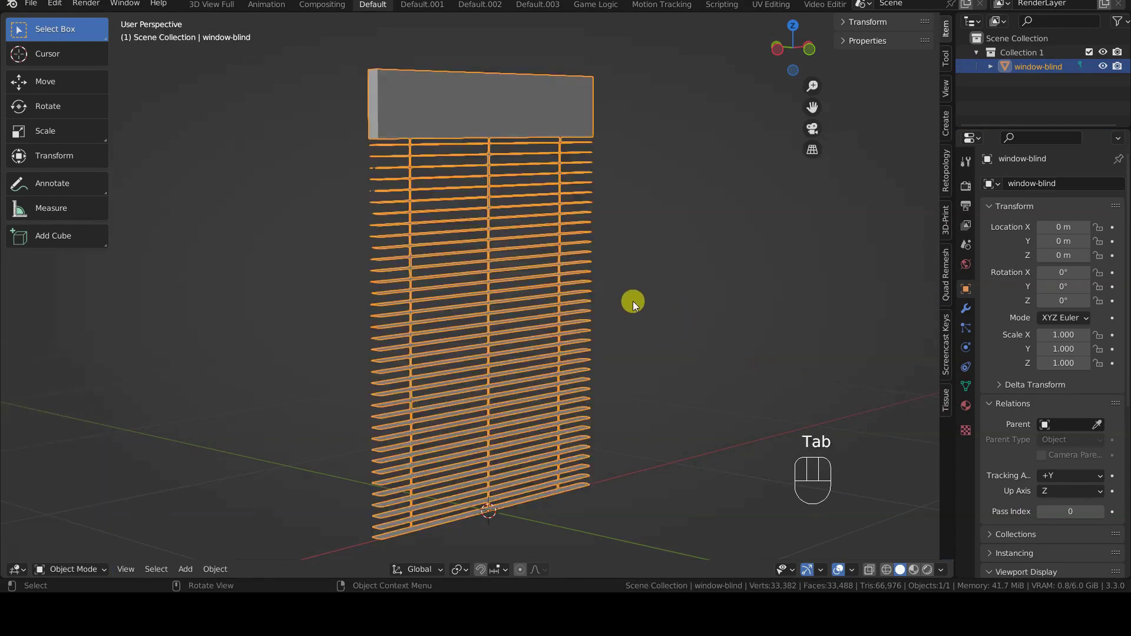
# Enable the Rotate object gizmo in the viewport.
pyautogui.click(822, 570)
pyautogui.click(770, 380)
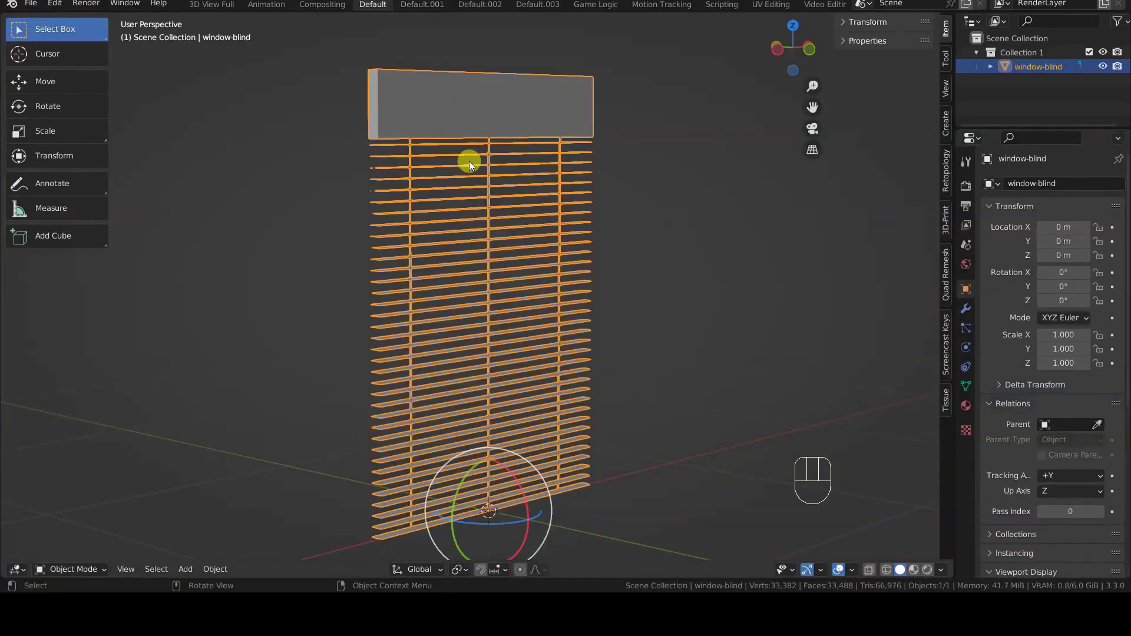
# In front view with wireframe shading, clear the mesh selection and box-select the left-end vertices of all slats below the header.
pyautogui.press('KP_1')
pyautogui.press('Tab')
pyautogui.hotkey('alt', 'a')
pyautogui.press('z')
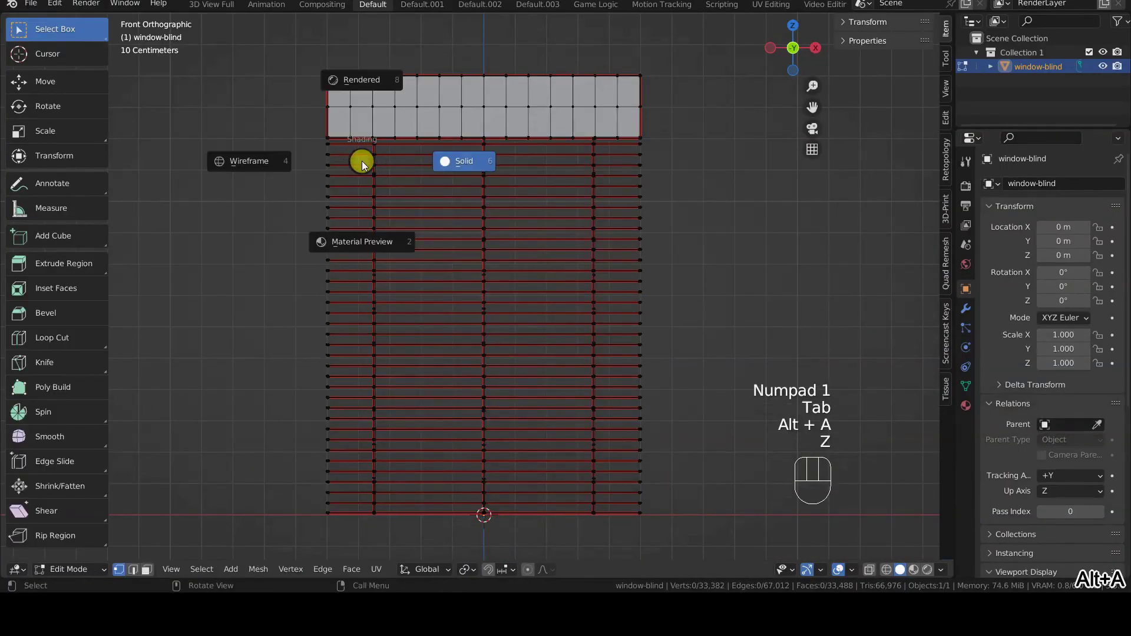
pyautogui.click(266, 160)
pyautogui.press('b')
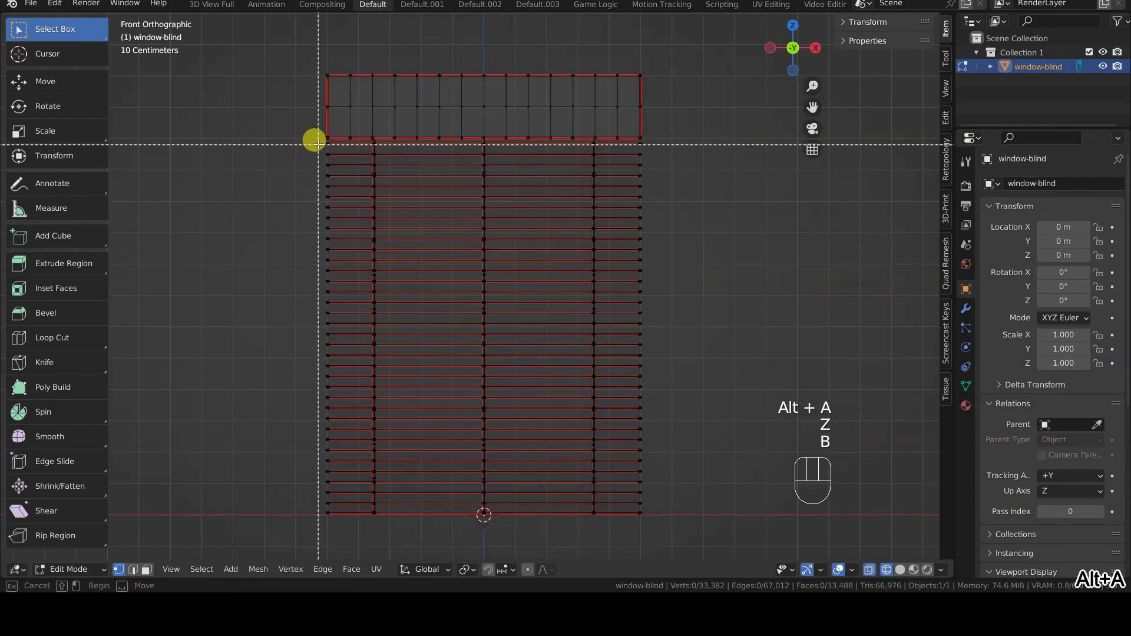
pyautogui.moveTo(318, 137); pyautogui.dragTo(339, 517)
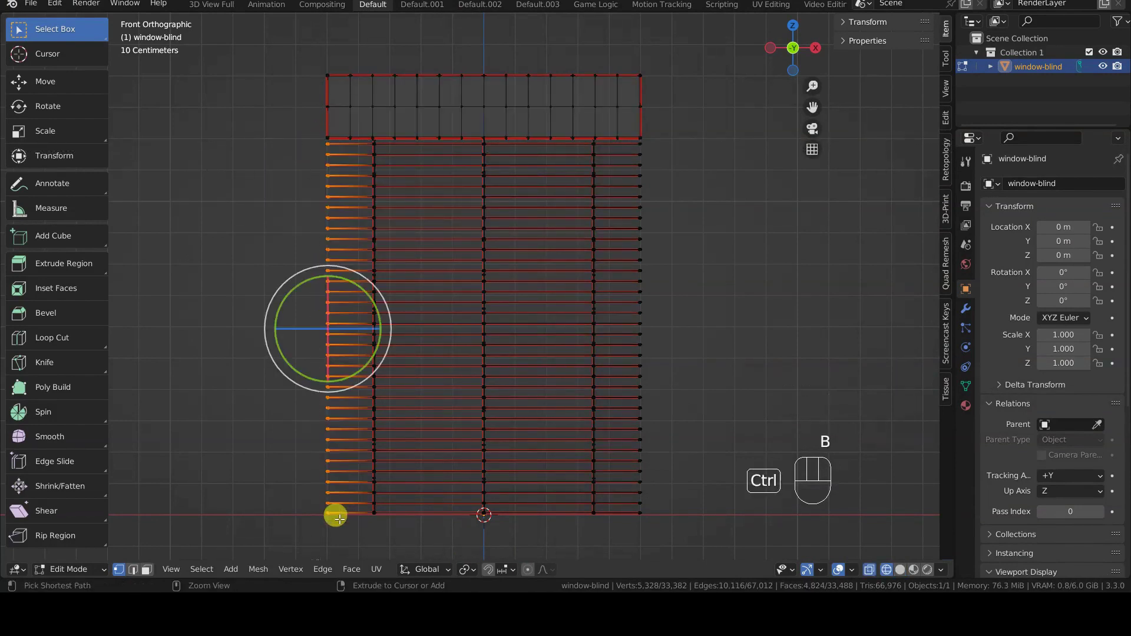
# Grow the left-end vertex selection repeatedly with Select More until every slat below the header is fully selected.
pyautogui.press('ctrl+KP_Add')
pyautogui.press('ctrl+KP_Add')
pyautogui.press('ctrl+KP_Add')
pyautogui.press('ctrl+KP_Add')
pyautogui.press('ctrl+KP_Add')
pyautogui.press('ctrl+KP_Add')
pyautogui.press('ctrl+KP_Add')
pyautogui.press('ctrl+KP_Add')
pyautogui.press('ctrl+KP_Add')
pyautogui.press('ctrl+KP_Add')
pyautogui.press('ctrl+KP_Add')
pyautogui.press('ctrl+KP_Add')
pyautogui.press('ctrl+KP_Add')
pyautogui.press('ctrl+KP_Add')
pyautogui.press('ctrl+KP_Add')
pyautogui.press('ctrl+KP_Add')
pyautogui.press('ctrl+KP_Add')
pyautogui.press('ctrl+KP_Add')
pyautogui.press('ctrl+KP_Add')
pyautogui.press('ctrl+KP_Add')
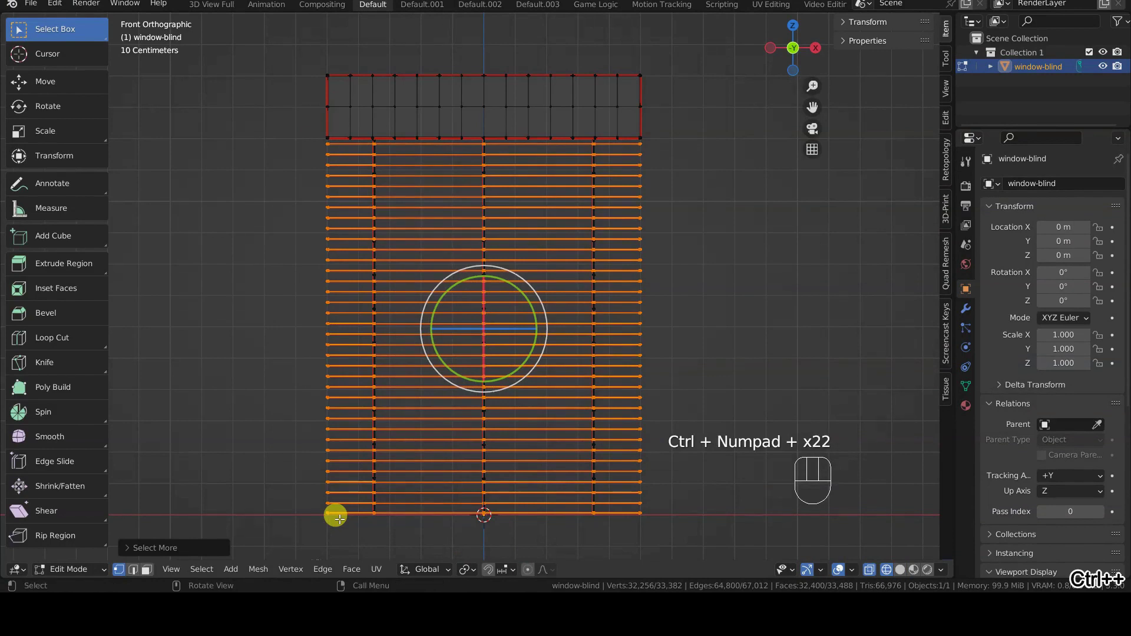
pyautogui.click(206, 569)
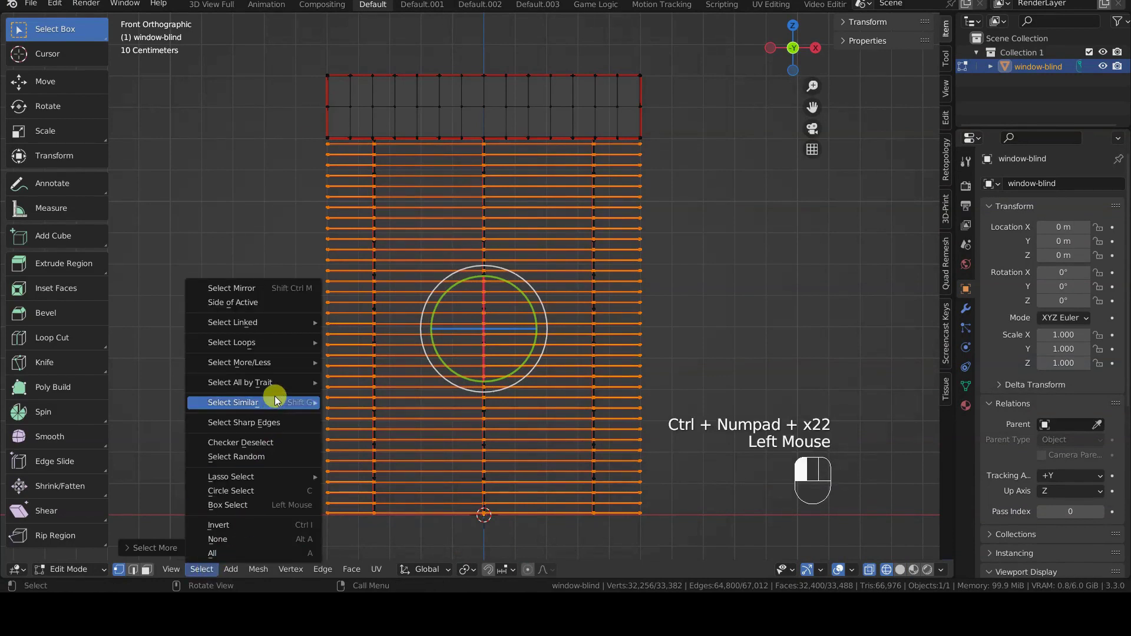
pyautogui.moveTo(281, 365)
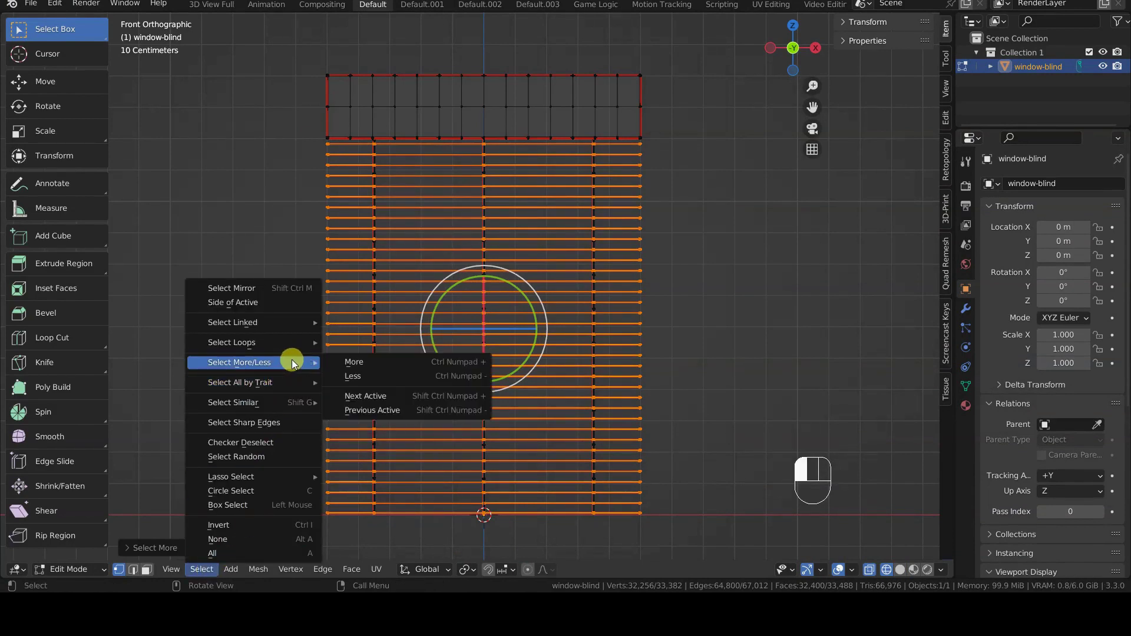
pyautogui.click(382, 361)
# Clear the mesh selection, and return to Object Mode in a perspective view with solid shading.
pyautogui.press('a')
pyautogui.moveTo(207, 177); pyautogui.dragTo(288, 213, button='middle')
pyautogui.hotkey('alt', 'a')
pyautogui.press('Tab')
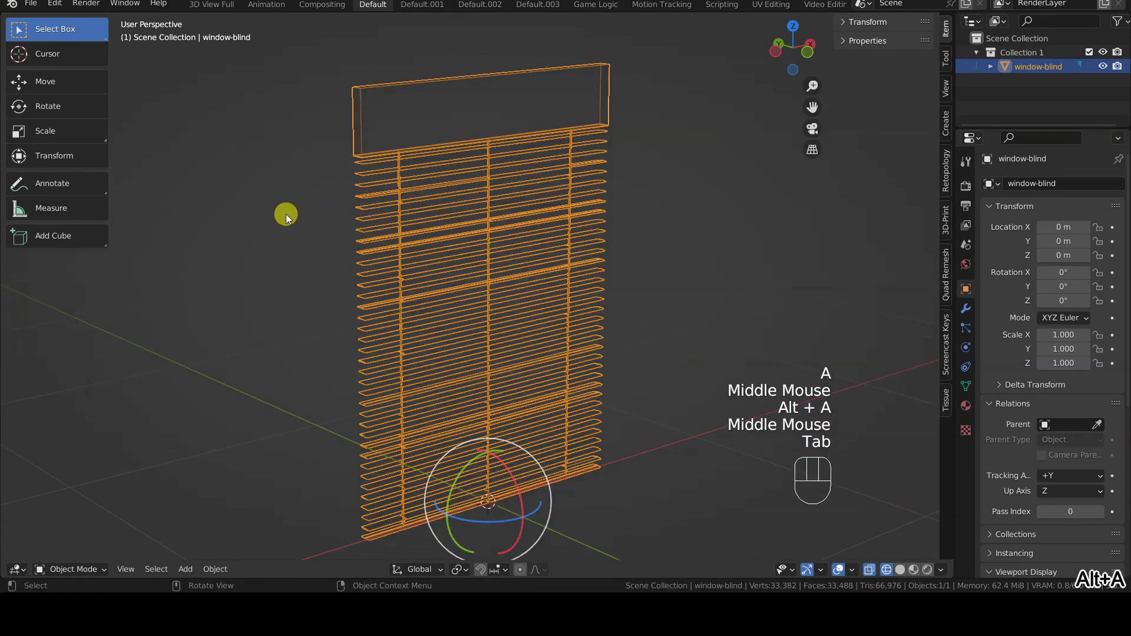
pyautogui.press('z')
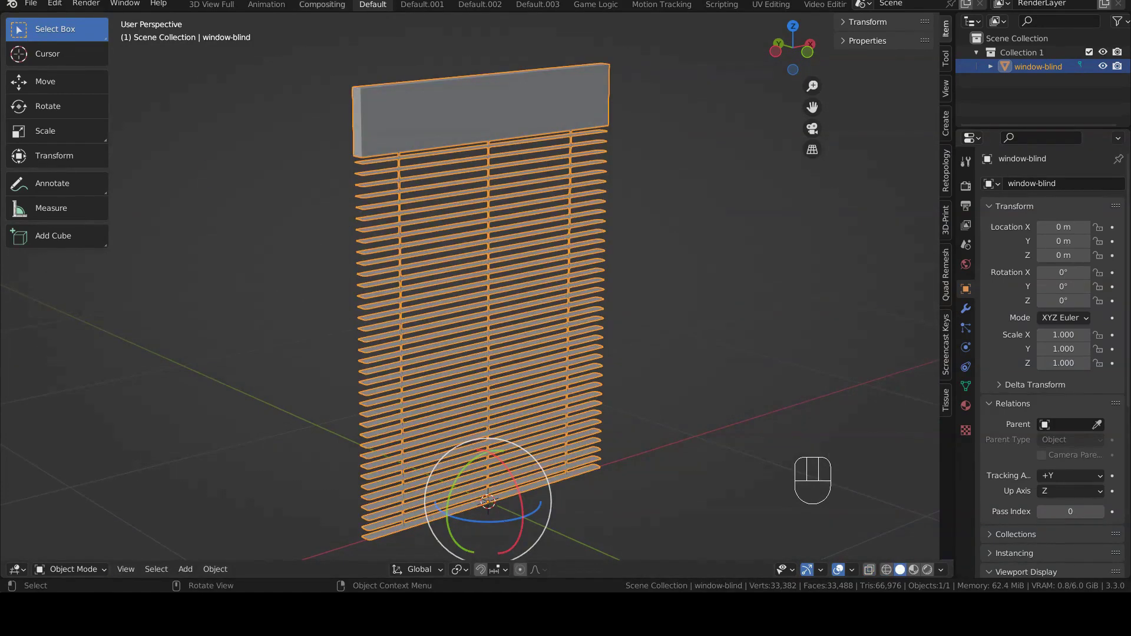
# In Edit Mode, select every slat one by one as linked geometry, and clear the selection before returning to Object Mode.
pyautogui.press('Tab')
pyautogui.hotkey('alt', 'a')
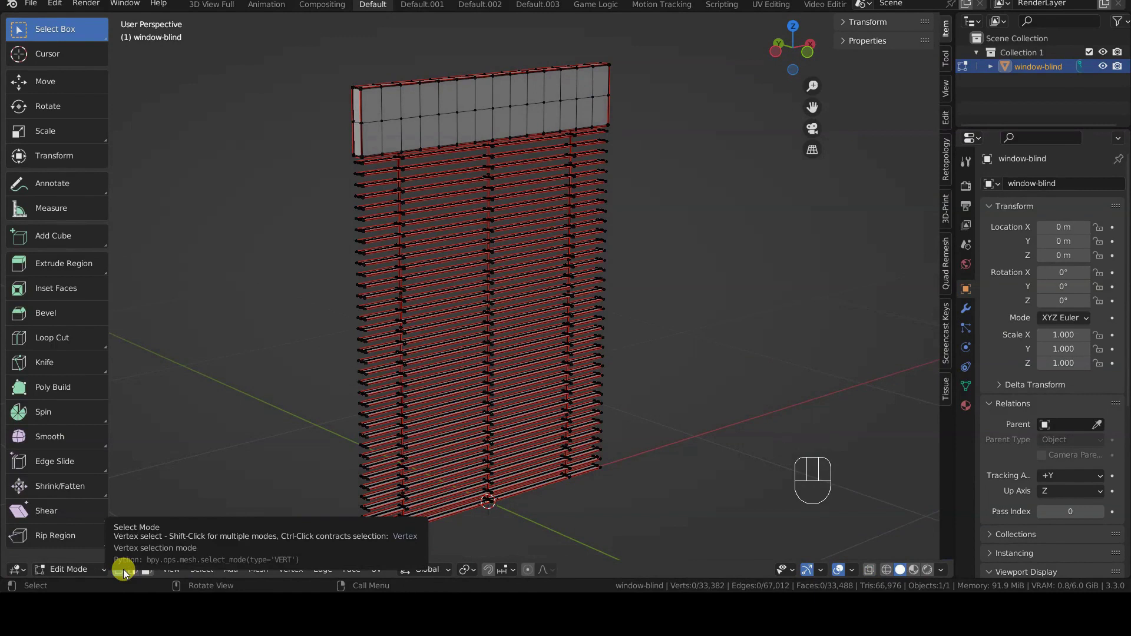
pyautogui.press('l')
pyautogui.press('l')
pyautogui.press('l')
pyautogui.press('l')
pyautogui.press('l')
pyautogui.press('l')
pyautogui.press('l')
pyautogui.press('l')
pyautogui.press('l')
pyautogui.press('l')
pyautogui.press('l')
pyautogui.press('l')
pyautogui.press('l')
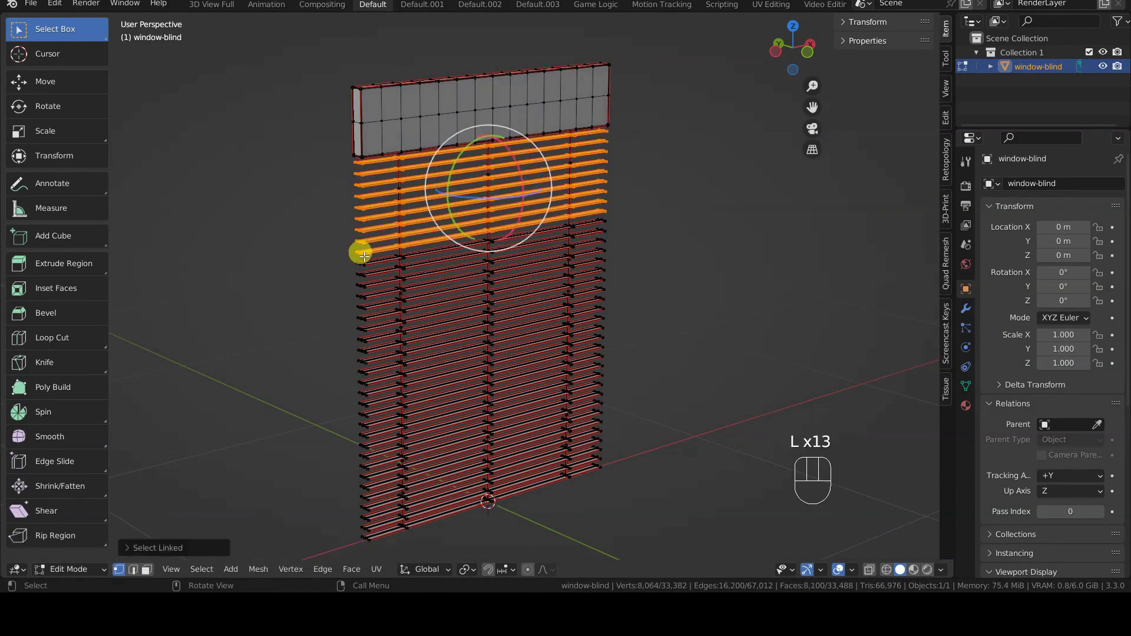
pyautogui.press('l')
pyautogui.press('l')
pyautogui.press('l')
pyautogui.press('l')
pyautogui.press('l')
pyautogui.press('l')
pyautogui.press('l')
pyautogui.press('l')
pyautogui.press('l')
pyautogui.press('l')
pyautogui.press('l')
pyautogui.press('l')
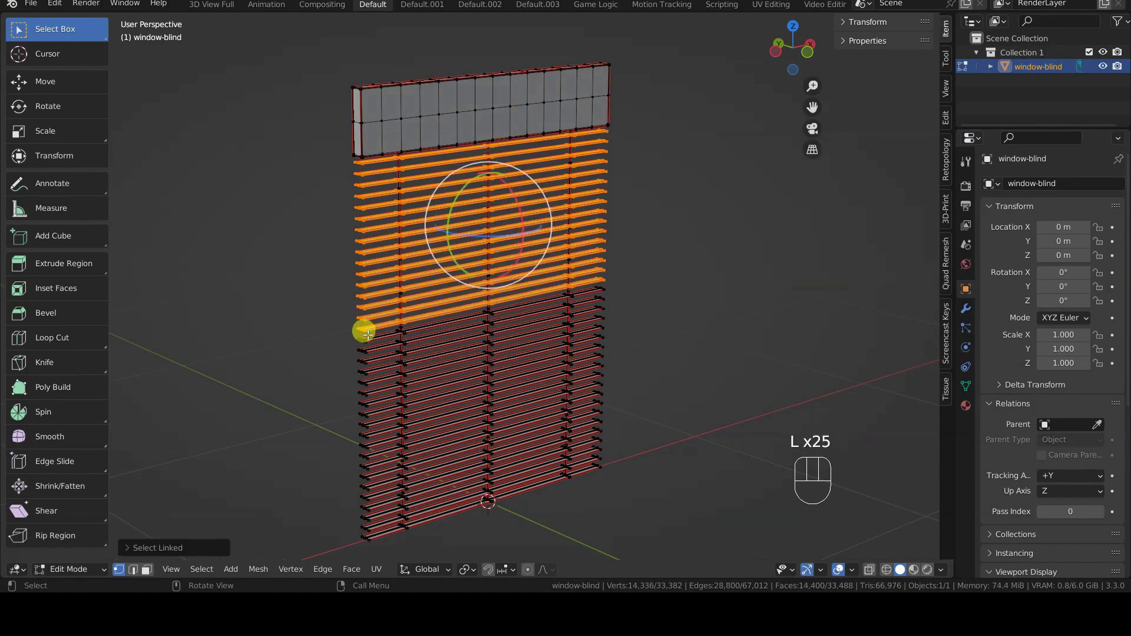
pyautogui.press('l')
pyautogui.press('l')
pyautogui.press('l')
pyautogui.press('l')
pyautogui.press('l')
pyautogui.press('l')
pyautogui.press('l')
pyautogui.press('l')
pyautogui.press('l')
pyautogui.press('l')
pyautogui.press('l')
pyautogui.press('l')
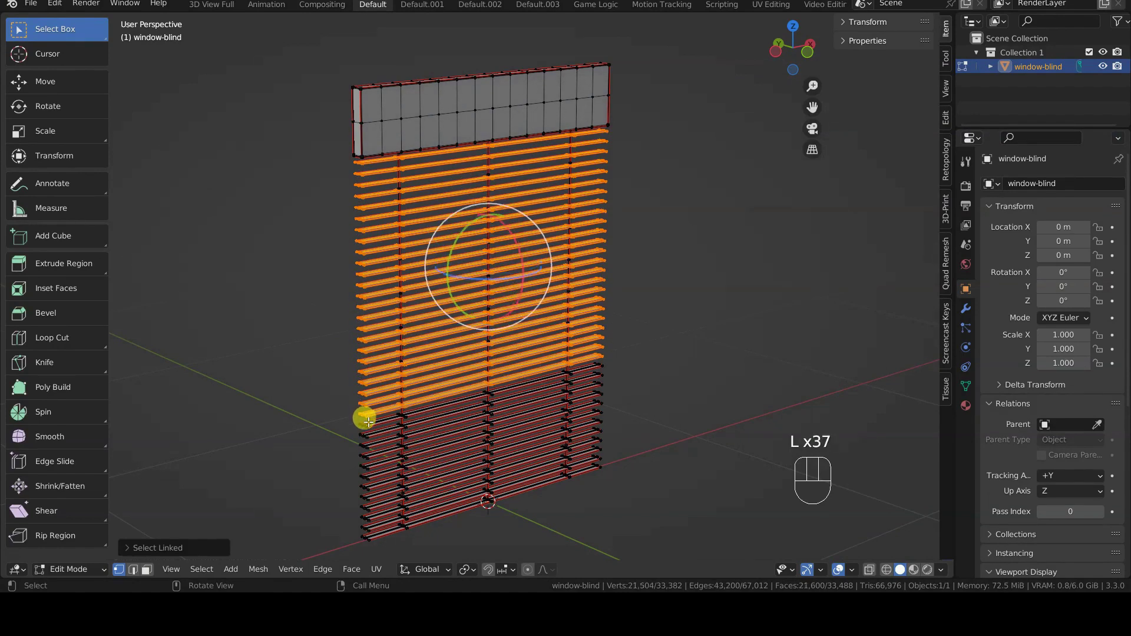
pyautogui.press('l')
pyautogui.press('l')
pyautogui.press('l')
pyautogui.press('l')
pyautogui.press('l')
pyautogui.press('l')
pyautogui.press('l')
pyautogui.press('l')
pyautogui.press('l')
pyautogui.press('l')
pyautogui.press('l')
pyautogui.press('l')
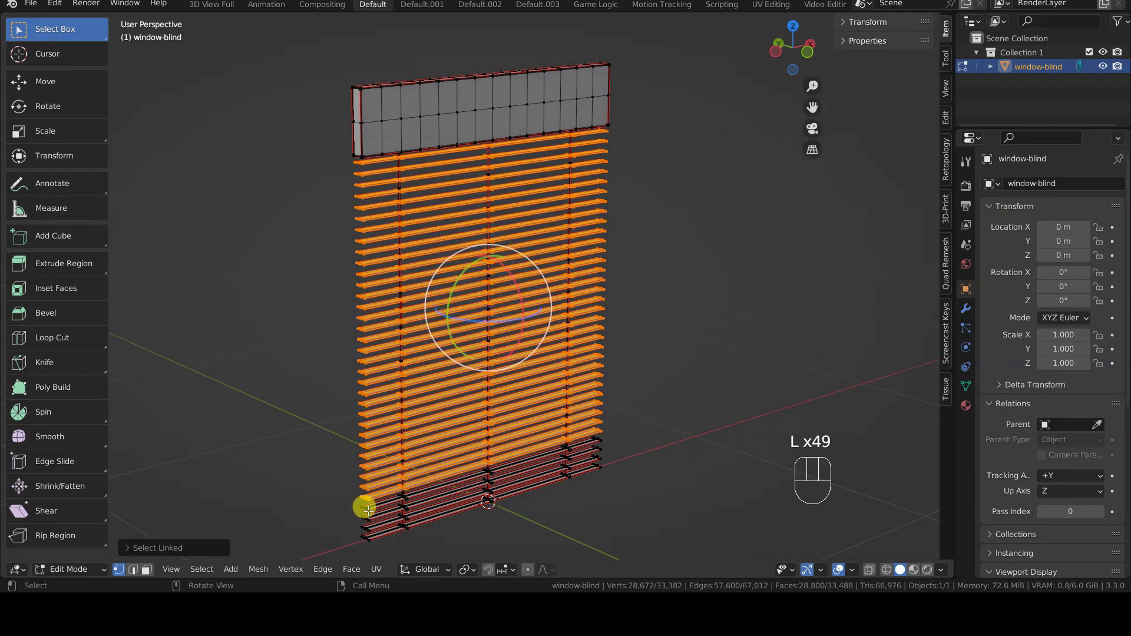
pyautogui.press('l')
pyautogui.press('l')
pyautogui.press('l')
pyautogui.press('l')
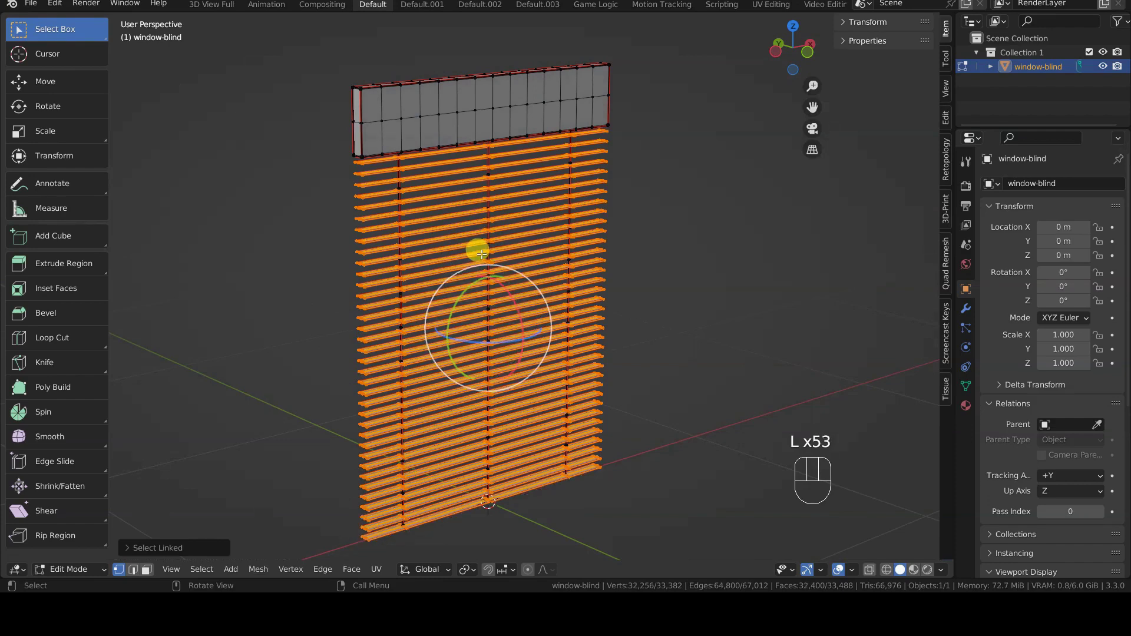
pyautogui.hotkey('alt', 'a')
pyautogui.press('Tab')
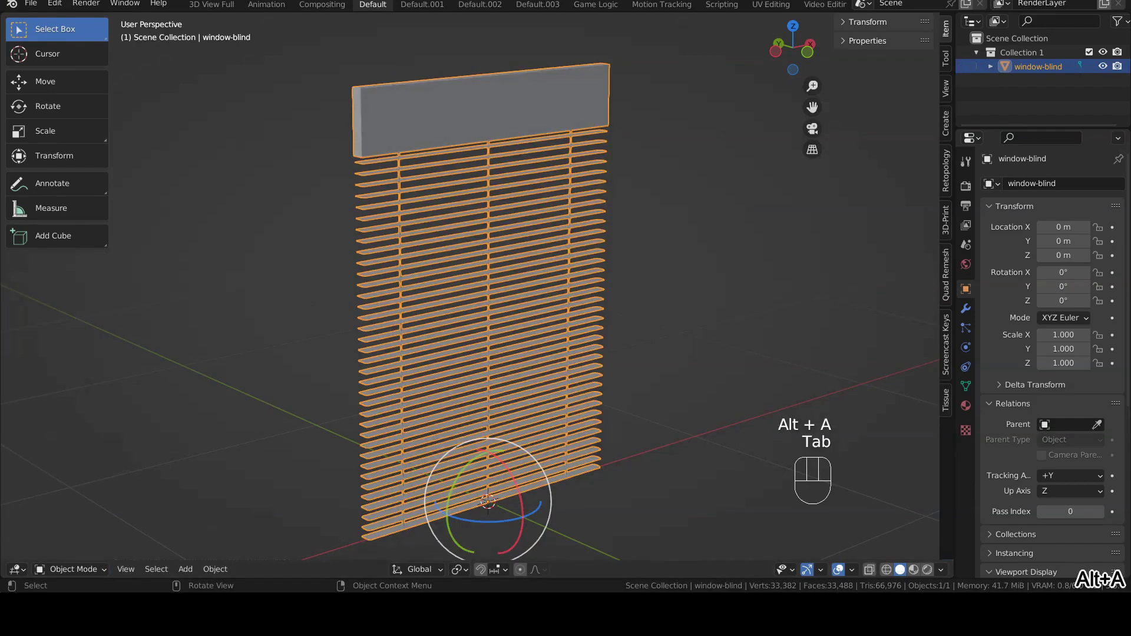
# In Edit Mode with wireframe shading, select the header box and the three vertical cords as linked geometry.
pyautogui.press('Tab')
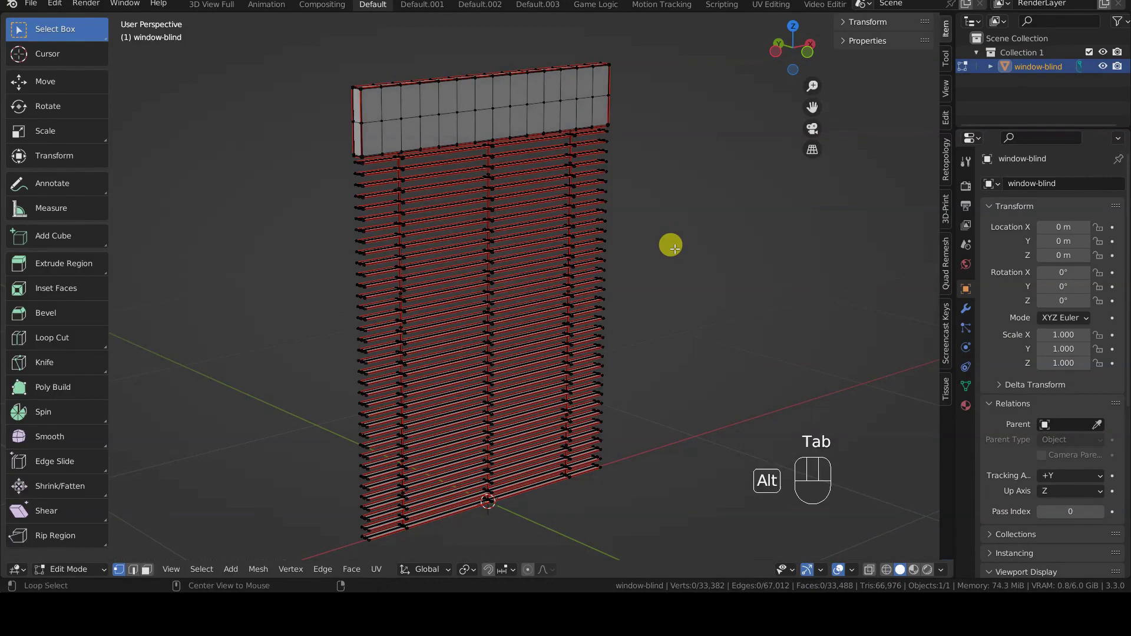
pyautogui.hotkey('alt', 'a')
pyautogui.scroll(2, 500, 204)
pyautogui.keyDown('shift'); pyautogui.moveTo(500, 204); pyautogui.dragTo(531, 420, button='middle'); pyautogui.keyUp('shift')
pyautogui.scroll(1, 530, 419)
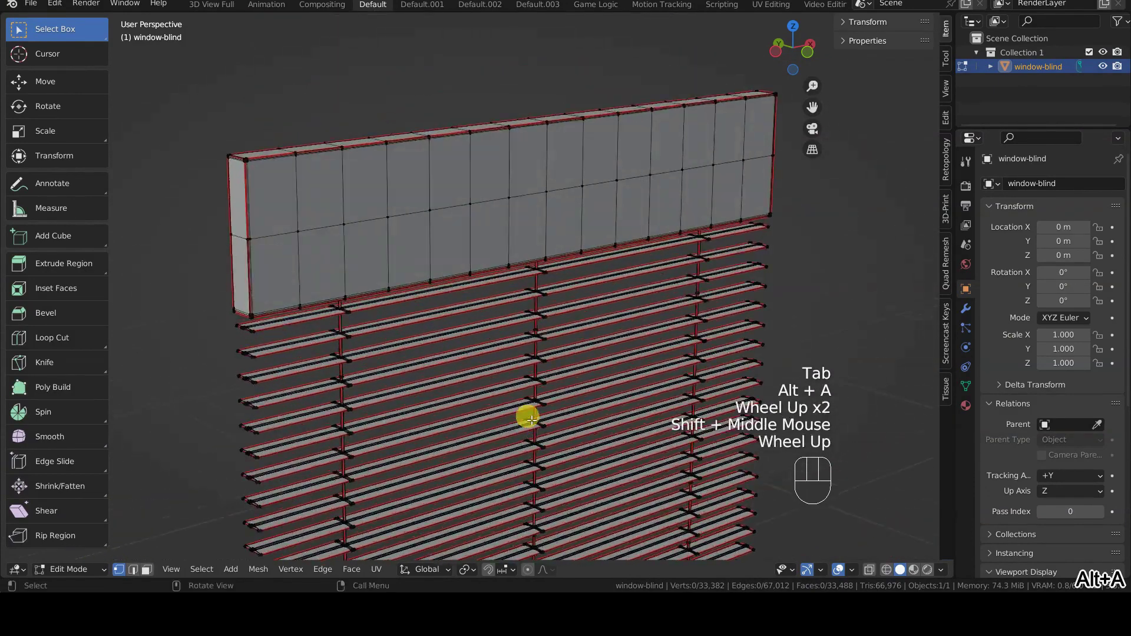
pyautogui.press('z')
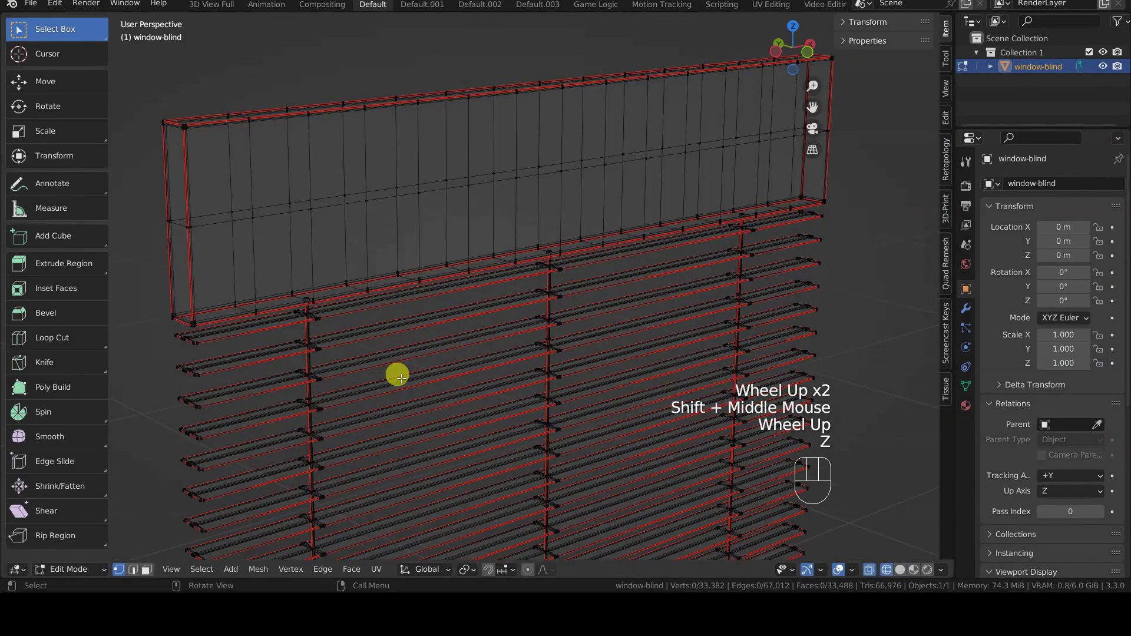
pyautogui.press('l')
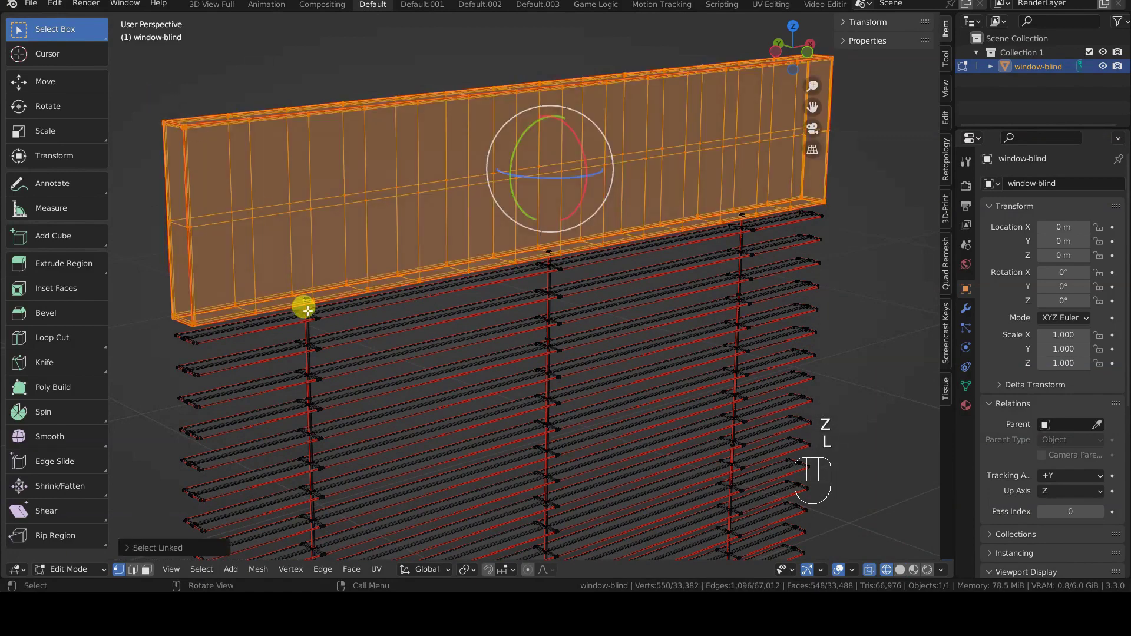
pyautogui.press('l')
pyautogui.press('l')
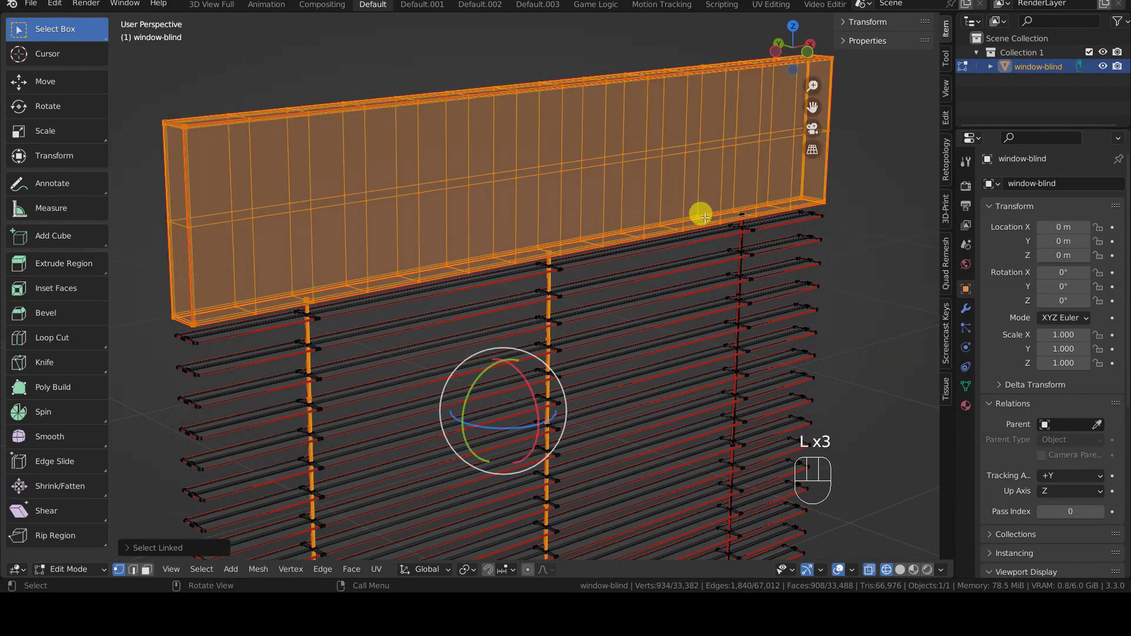
pyautogui.press('l')
# Invert the selection and separate all slats from the header and cords using the Selection option.
pyautogui.scroll(-3, 662, 253)
pyautogui.keyDown('shift'); pyautogui.moveTo(630, 291); pyautogui.dragTo(601, 253, button='middle'); pyautogui.keyUp('shift')
pyautogui.scroll(1, 626, 257)
pyautogui.scroll(1, 626, 258)
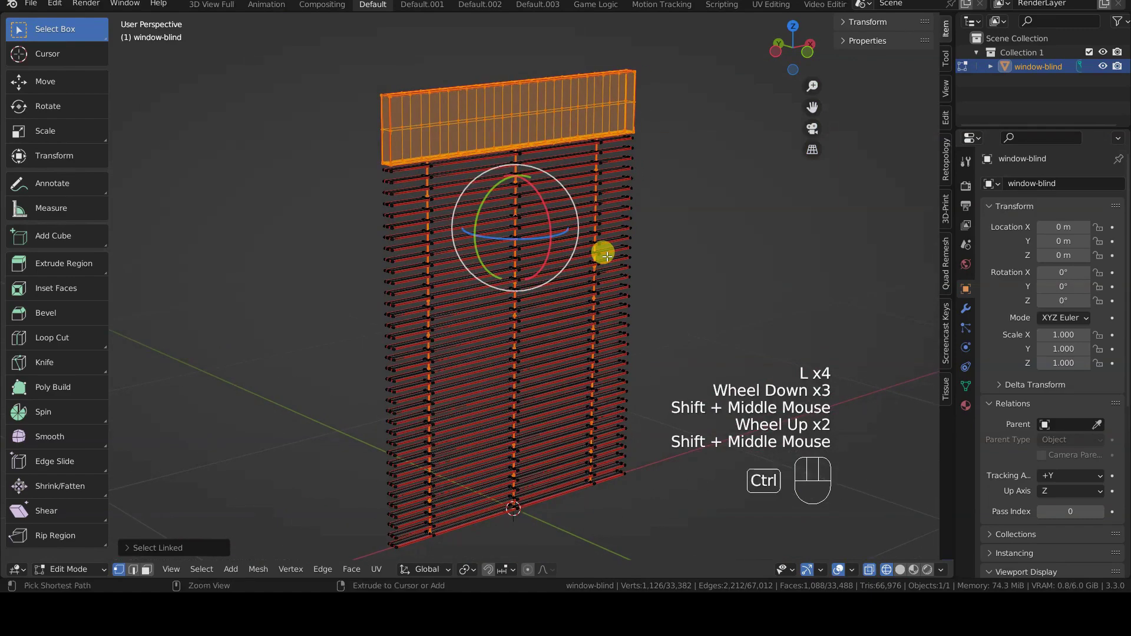
pyautogui.hotkey('ctrl', 'i')
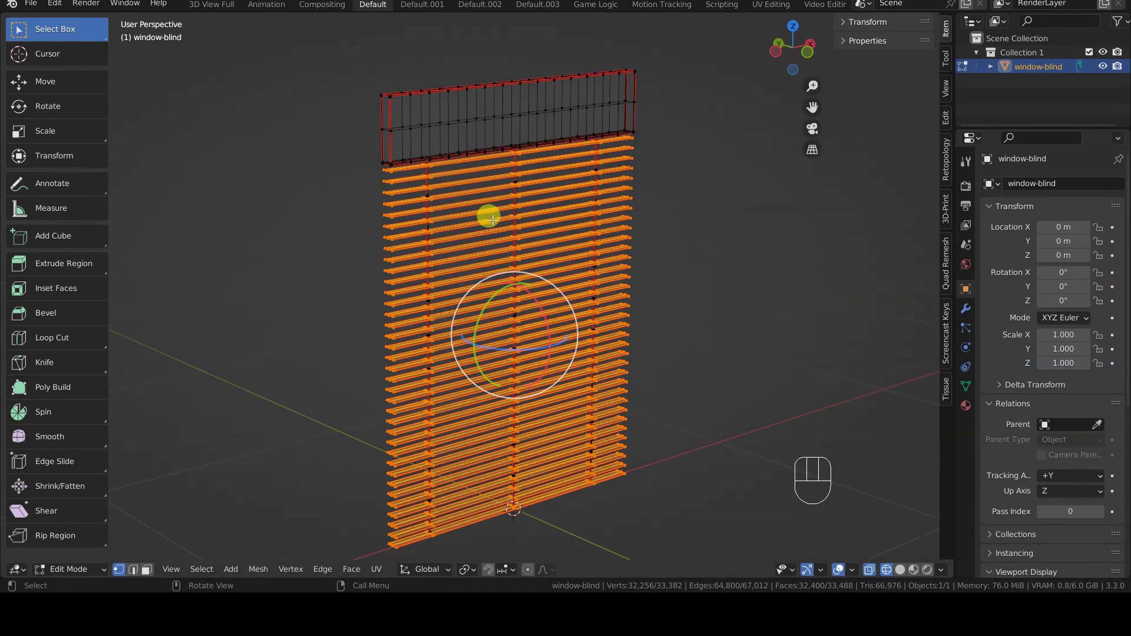
pyautogui.press('p')
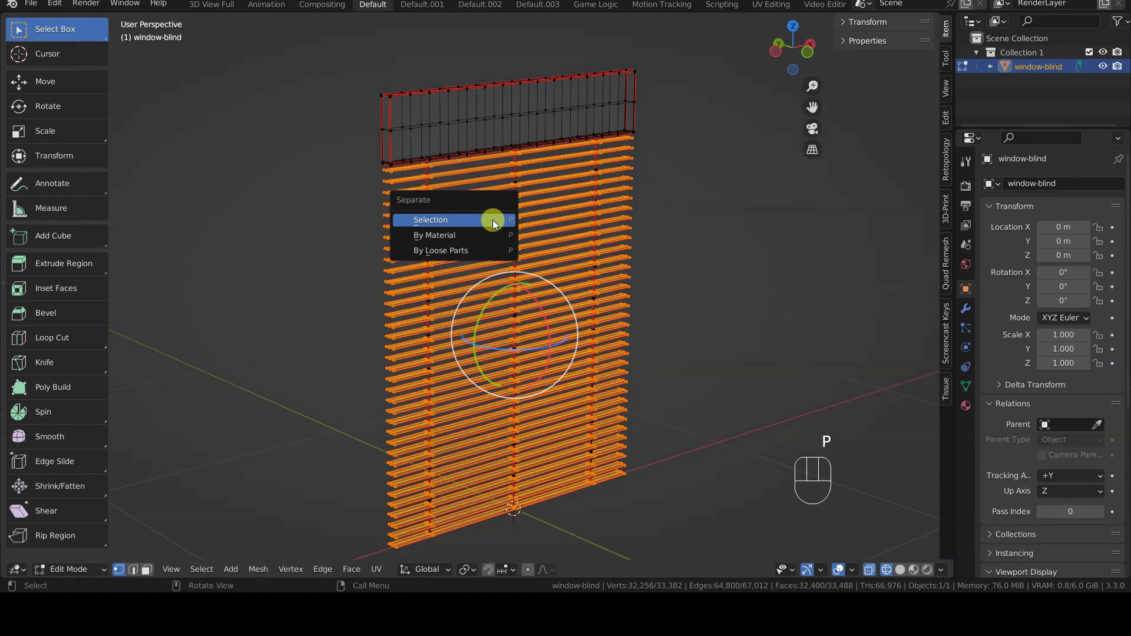
pyautogui.click(493, 220)
# Return to Object Mode with solid shading and select the separated slats object.
pyautogui.press('Tab')
pyautogui.press('z')
pyautogui.click(589, 221)
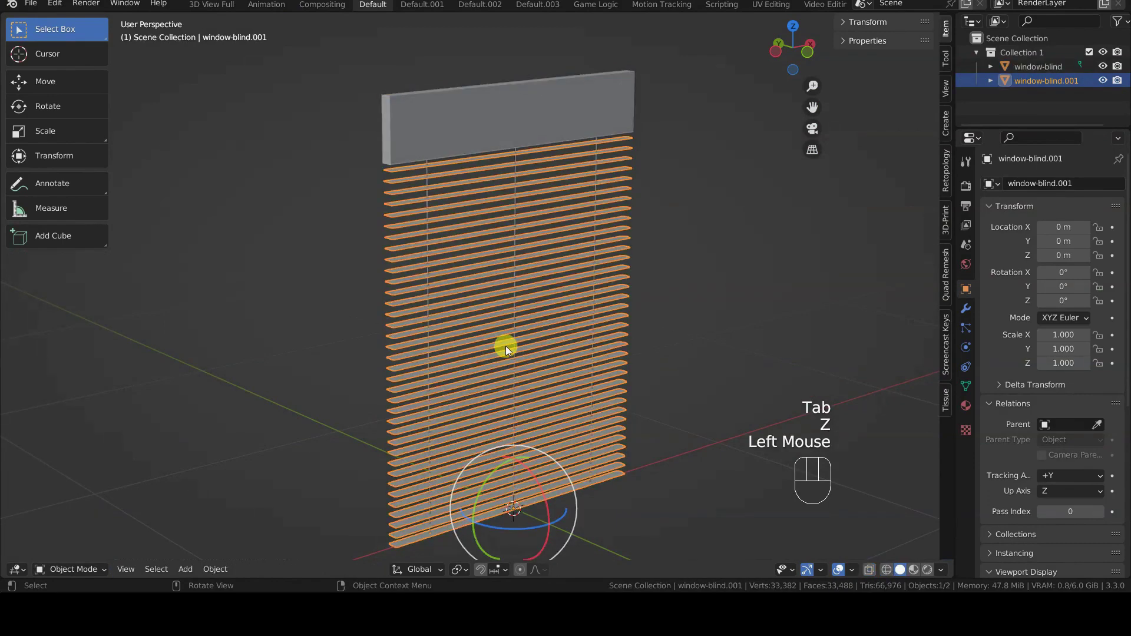
# Try moving the slats object away from the header, and undo the move.
pyautogui.press('g')
pyautogui.click(599, 316)
pyautogui.hotkey('ctrl', 'z')
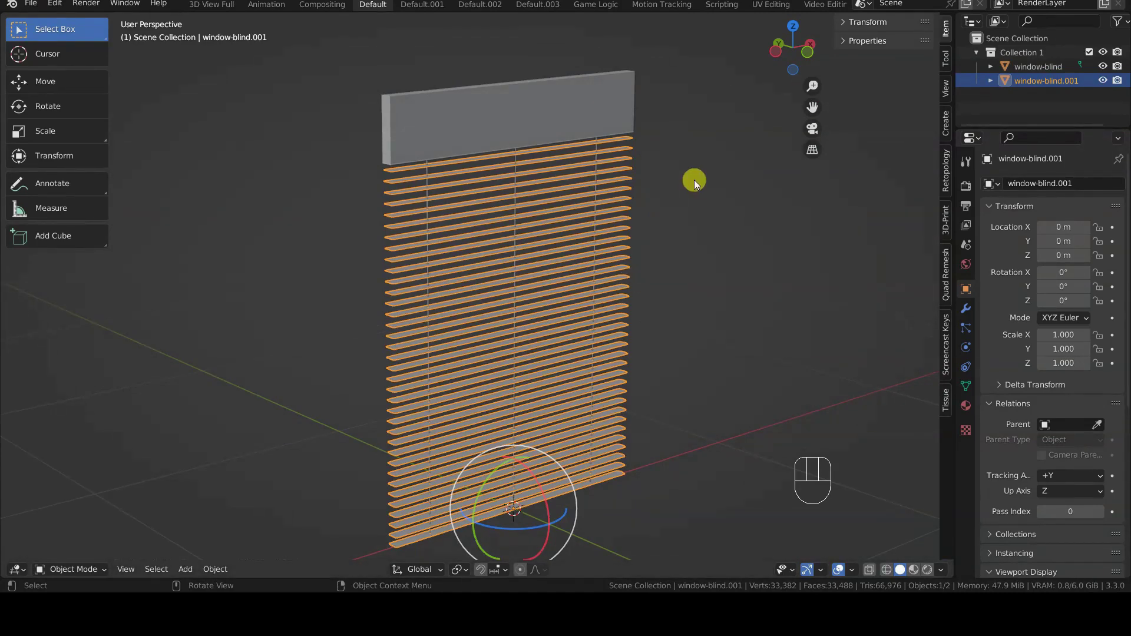
# Try rotating the whole slats object about 55° around the X axis, and undo the rotation.
pyautogui.press('r')
pyautogui.press('x')
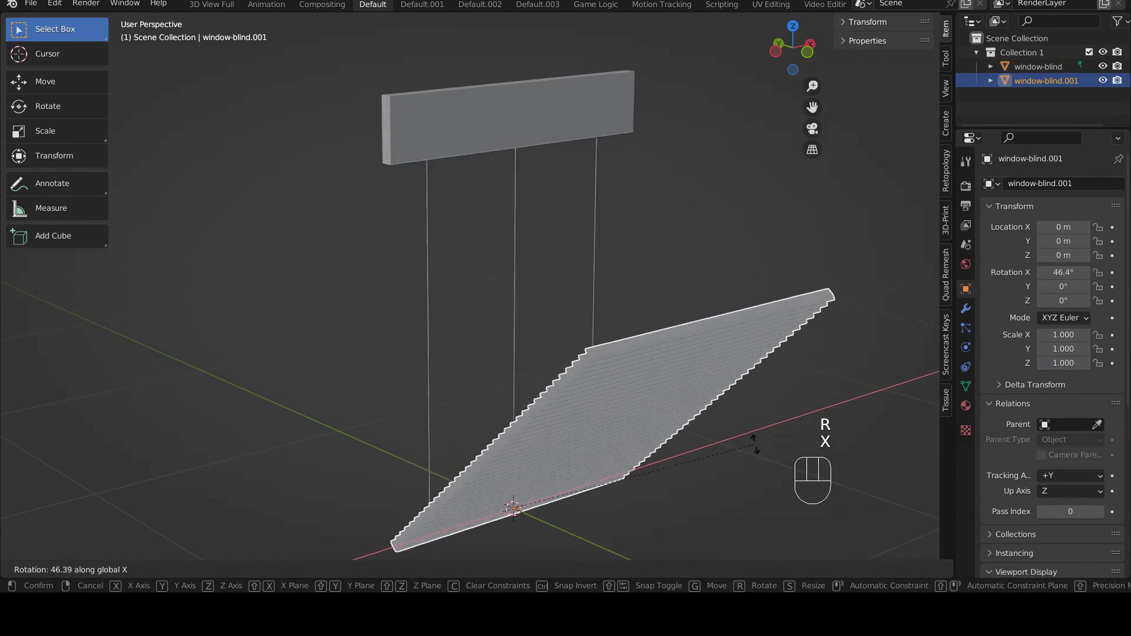
pyautogui.click(754, 479)
pyautogui.press('ctrl')
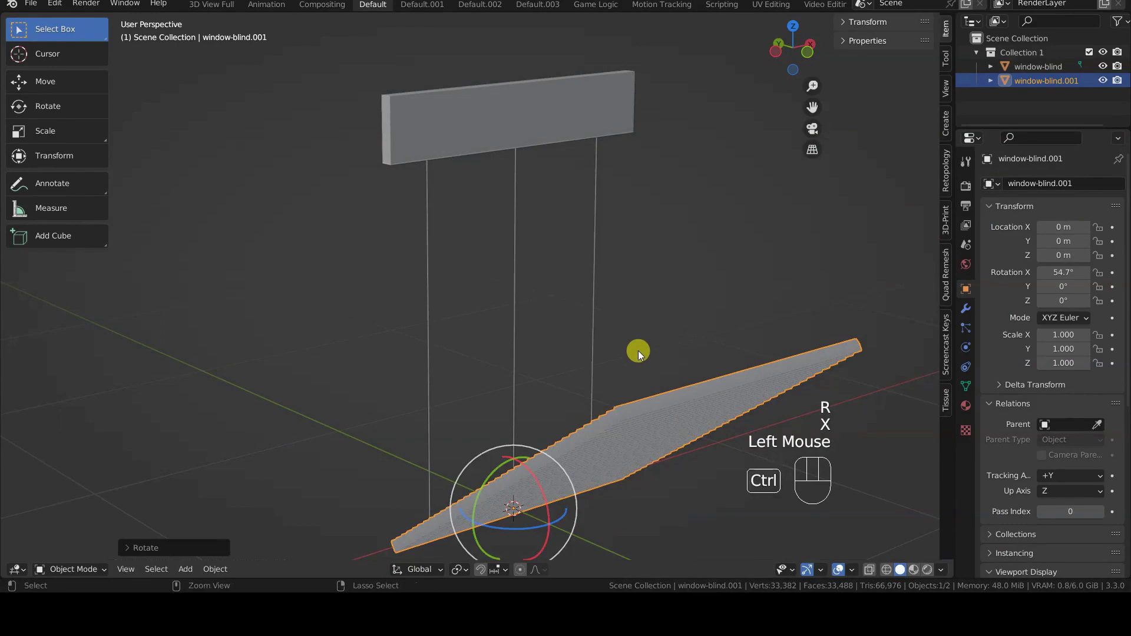
pyautogui.hotkey('ctrl', 'z')
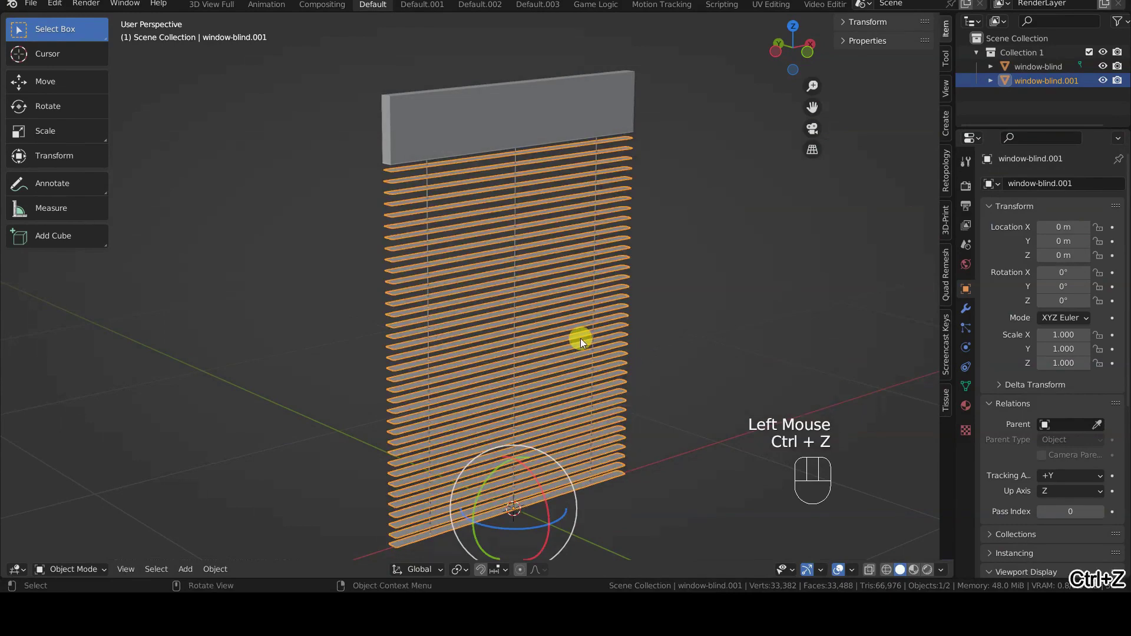
# Examine the slats object's mesh up close in Edit Mode and compare it with Object Mode.
pyautogui.press('Tab')
pyautogui.hotkey('alt', 'a')
pyautogui.moveTo(580, 338); pyautogui.dragTo(573, 298, button='middle')
pyautogui.scroll(2, 578, 302)
pyautogui.scroll(1, 577, 303)
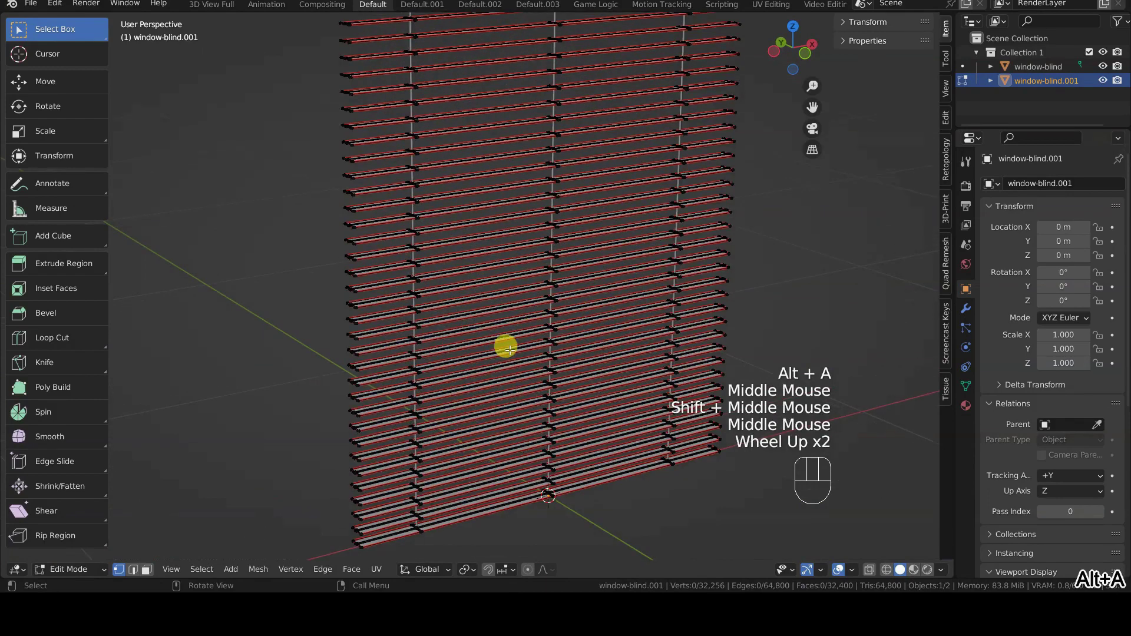
pyautogui.scroll(-1, 513, 312)
pyautogui.keyDown('shift'); pyautogui.moveTo(560, 262); pyautogui.dragTo(528, 328, button='middle'); pyautogui.keyUp('shift')
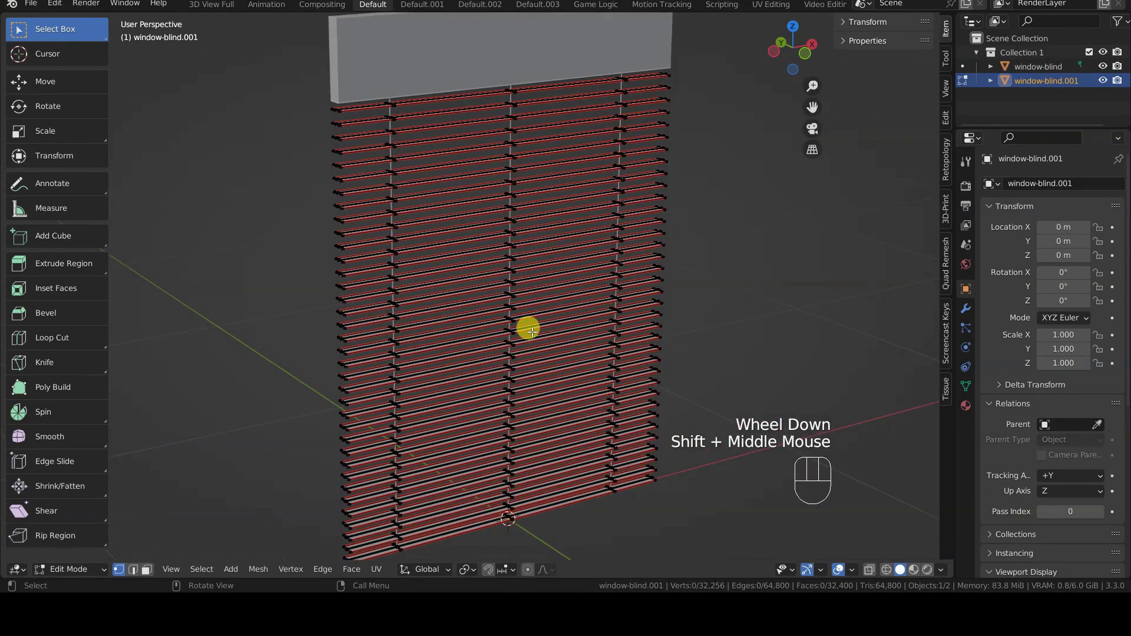
pyautogui.press('Tab')
pyautogui.press('Tab')
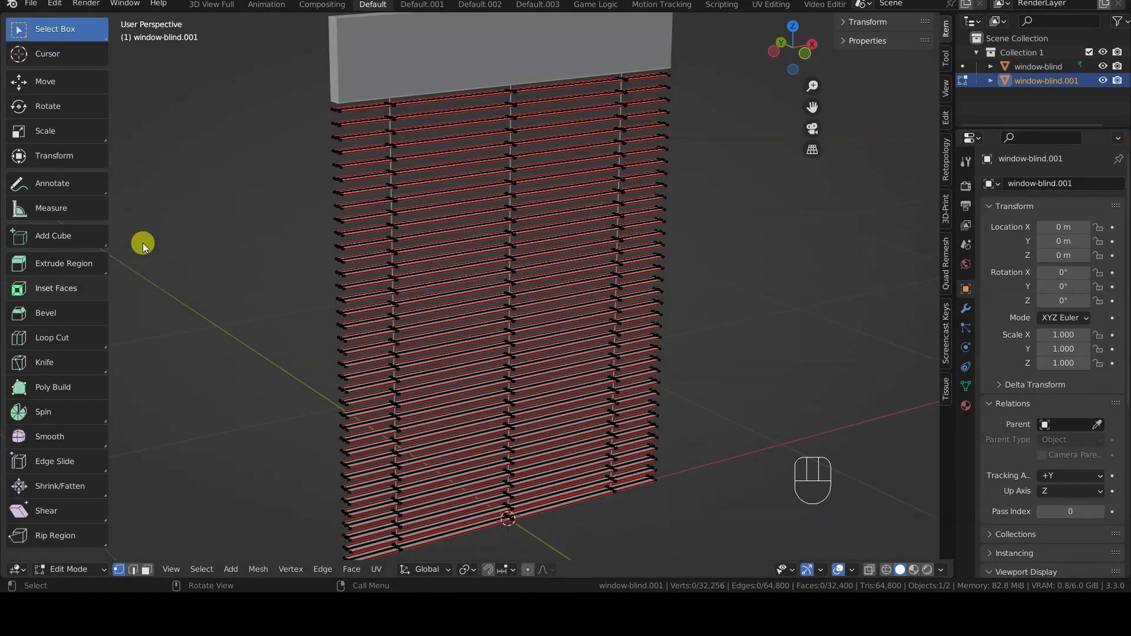
pyautogui.press('Tab')
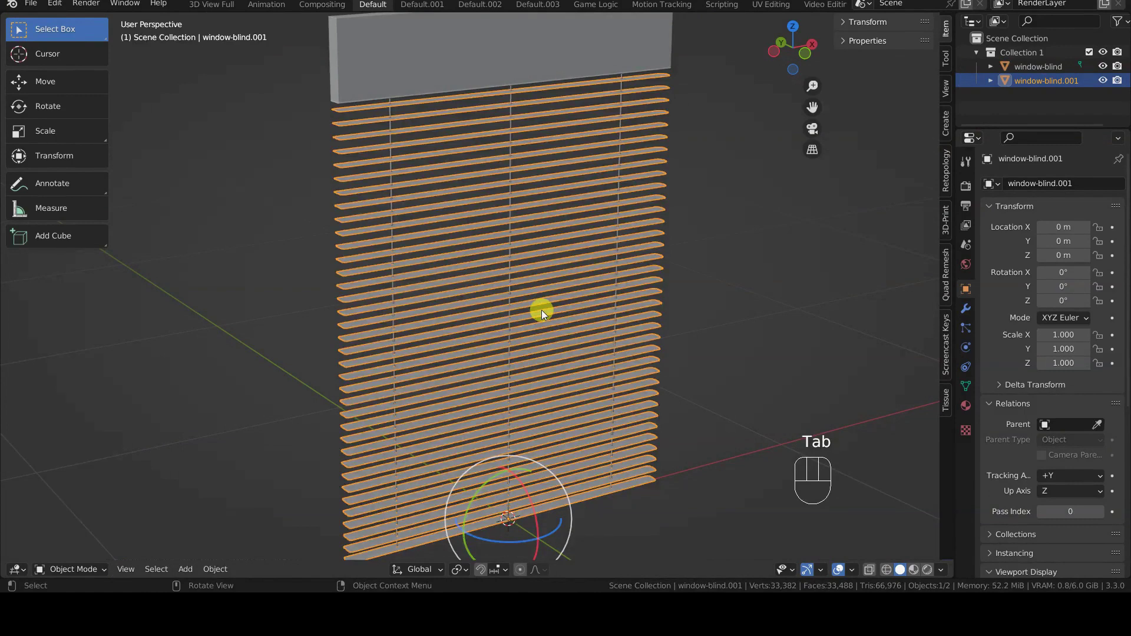
# Select the whole slats mesh, separate it by loose parts into one object per slat, and return to Object Mode.
pyautogui.press('Tab')
pyautogui.press('a')
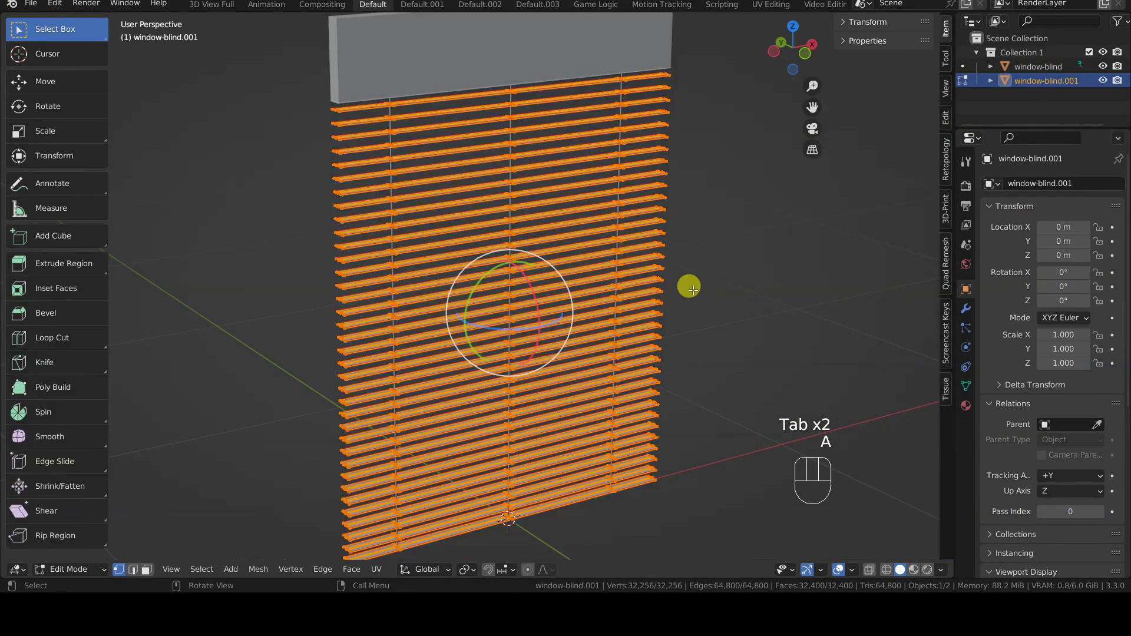
pyautogui.press('p')
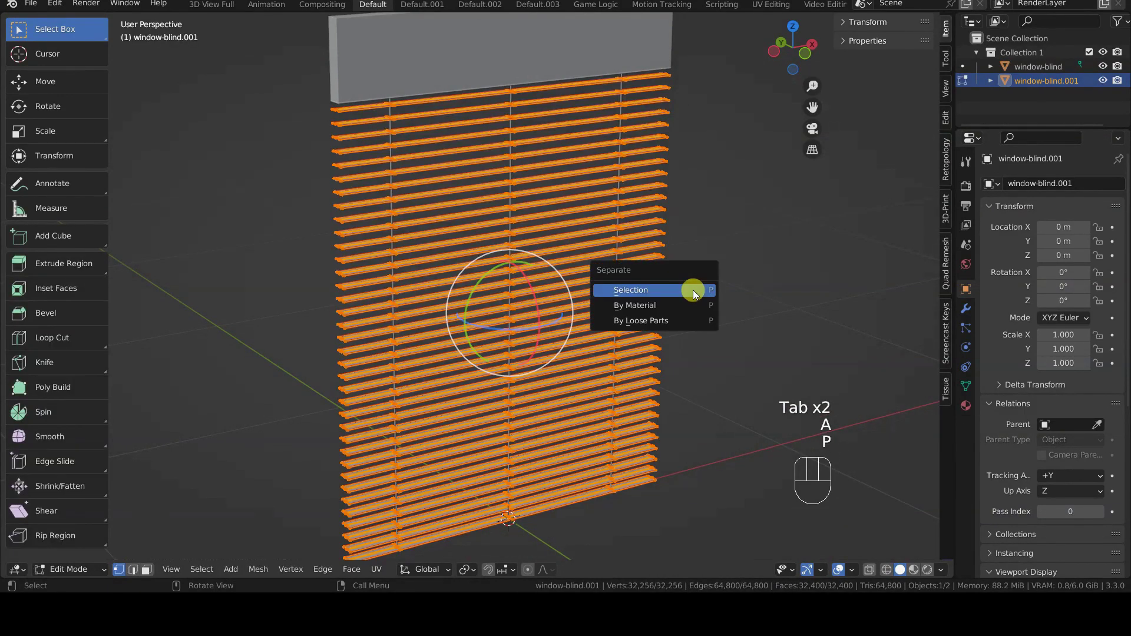
pyautogui.click(689, 321)
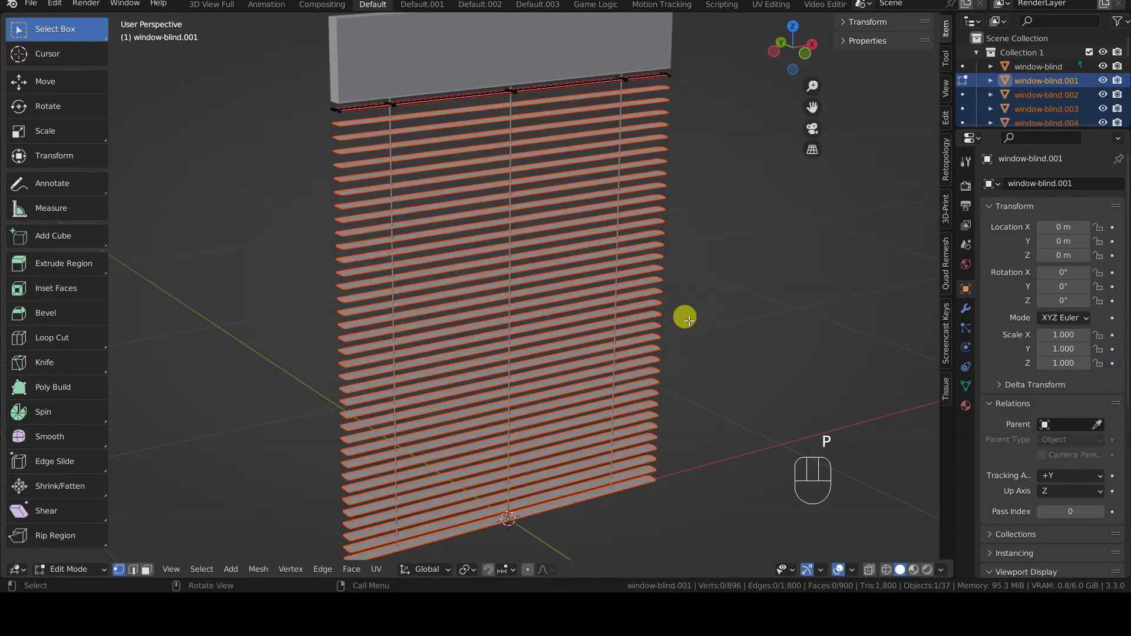
pyautogui.press('Tab')
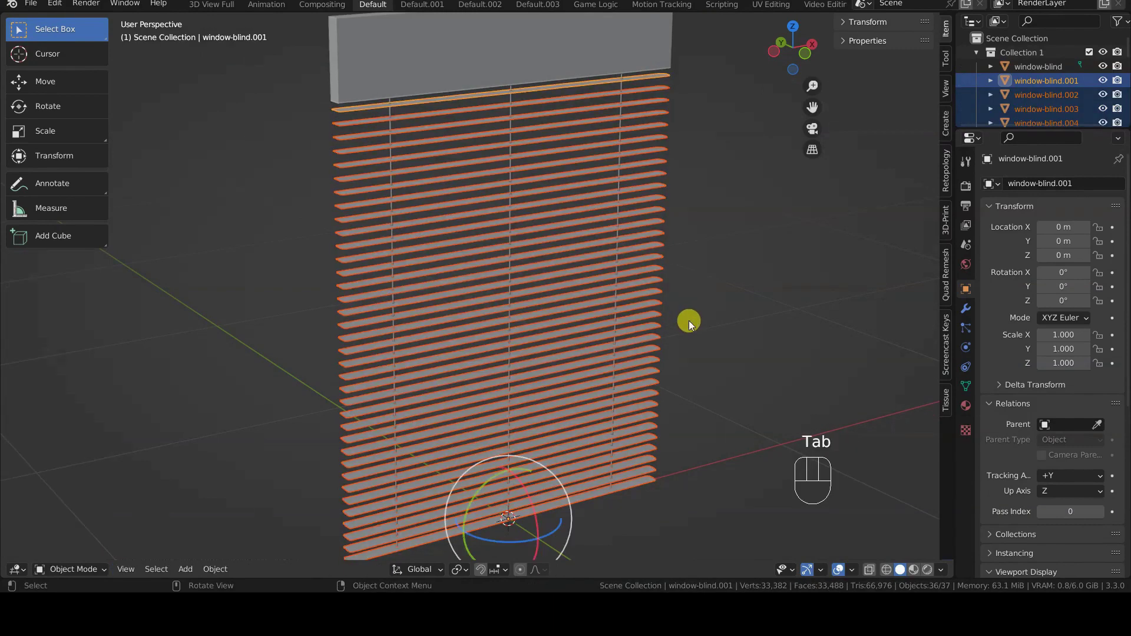
# Select several upper slats one at a time to check that each is its own object.
pyautogui.click(446, 117)
pyautogui.click(446, 129)
pyautogui.click(446, 141)
pyautogui.click(443, 204)
# Try rotating a single slat in the middle of the blind about 59° around the X axis, and undo the rotation.
pyautogui.click(442, 294)
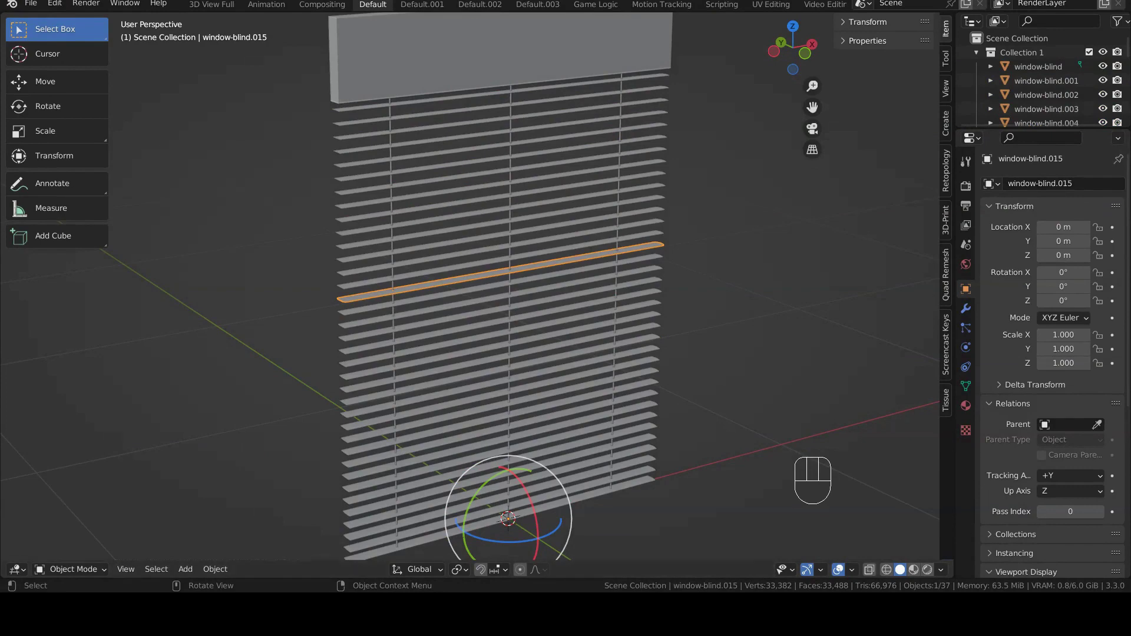
pyautogui.press('r')
pyautogui.press('x')
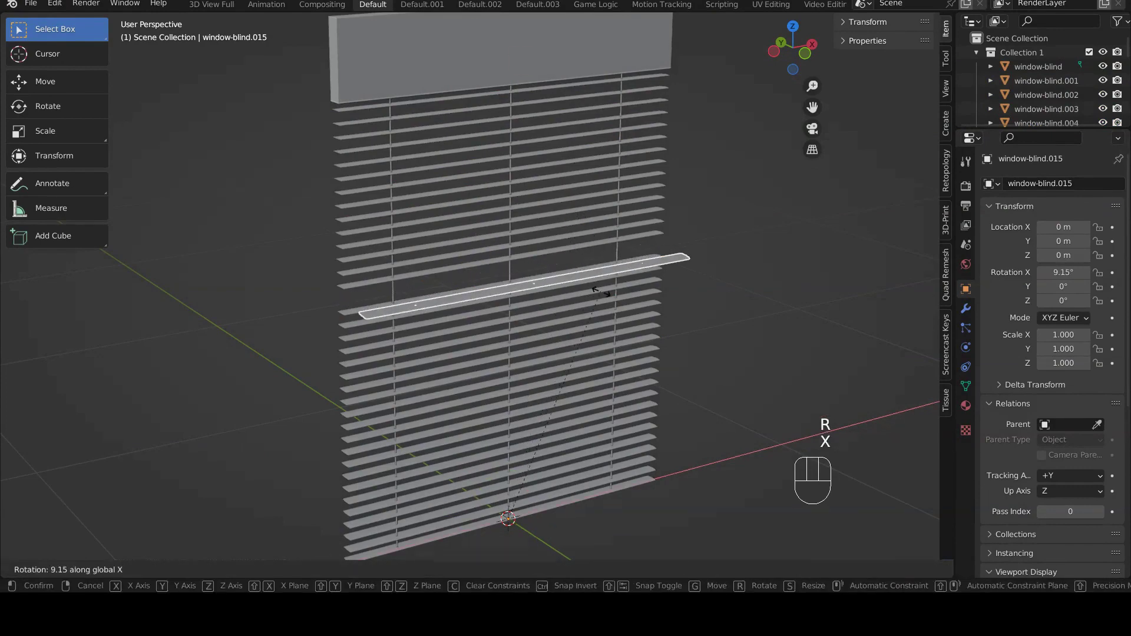
pyautogui.click(648, 478)
pyautogui.moveTo(624, 411); pyautogui.dragTo(662, 403, button='middle')
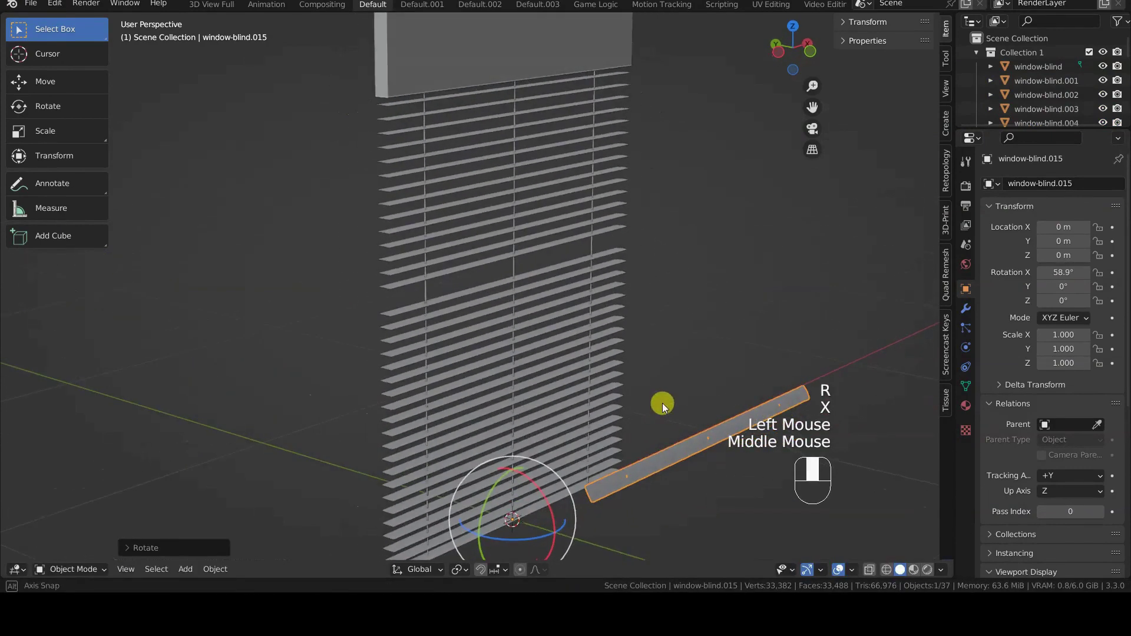
pyautogui.hotkey('ctrl', 'z')
# Select several slats in the middle of the blind one at a time to check where their origins lie.
pyautogui.click(557, 359)
pyautogui.click(553, 327)
pyautogui.click(549, 292)
pyautogui.click(547, 280)
pyautogui.click(546, 255)
pyautogui.click(546, 243)
pyautogui.click(546, 237)
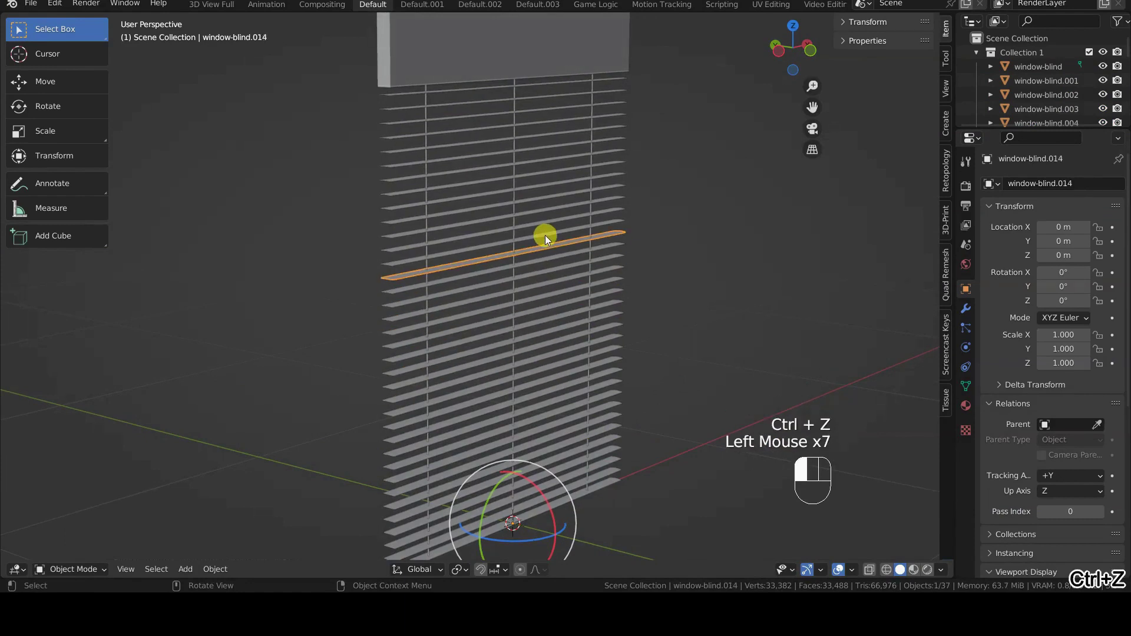
# Examine the full mesh of two middle slats in Edit Mode to compare each slat's center with its object origin.
pyautogui.scroll(2, 546, 235)
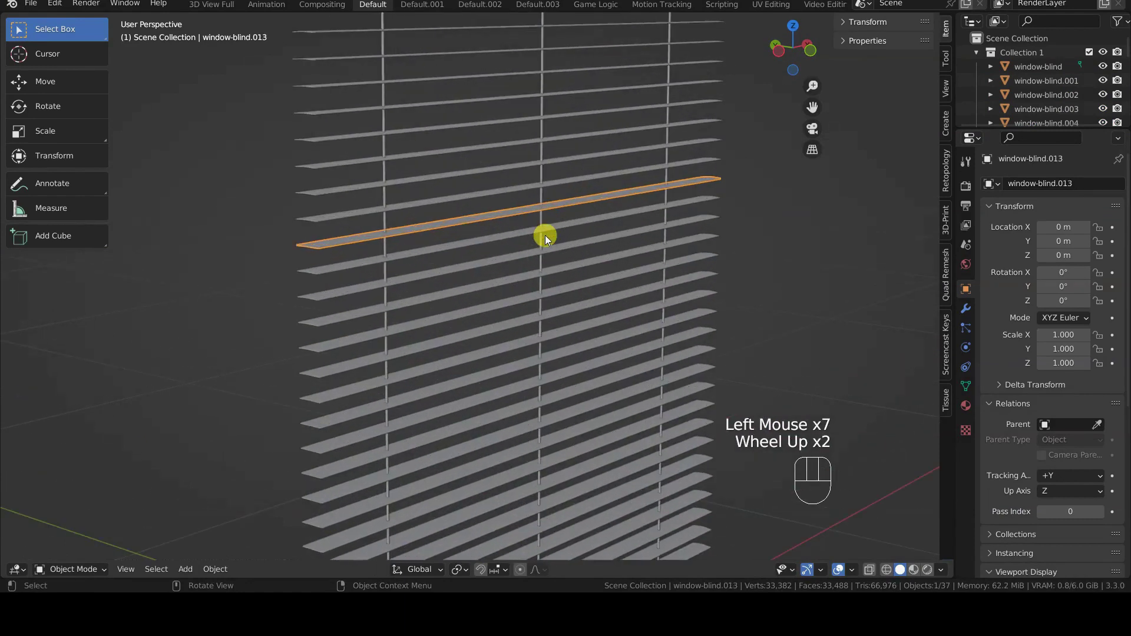
pyautogui.press('Tab')
pyautogui.press('a')
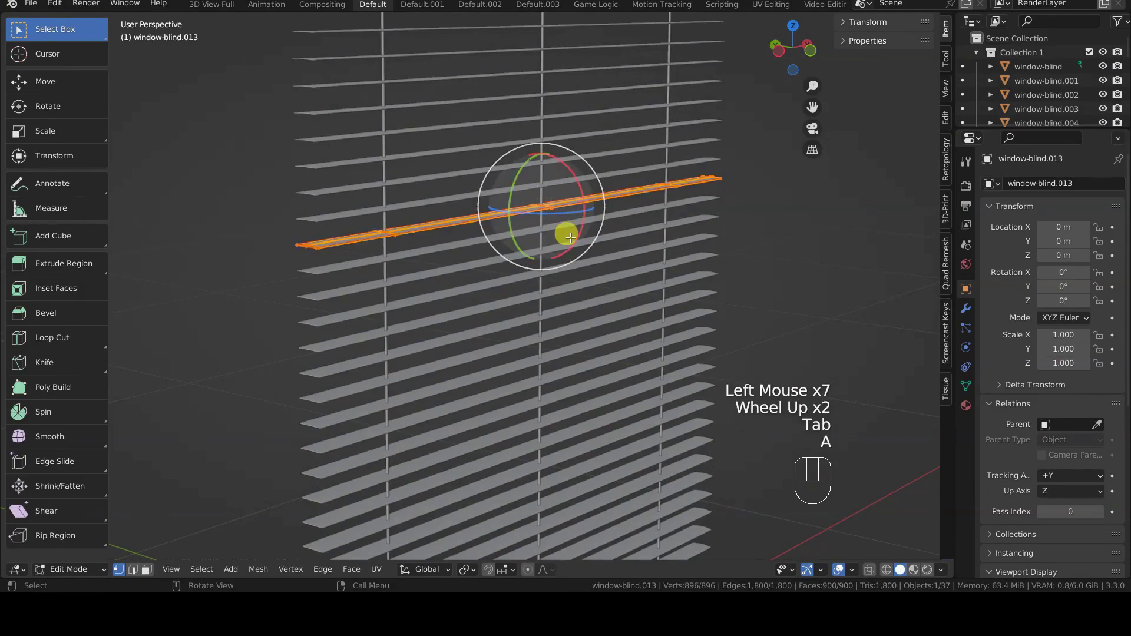
pyautogui.moveTo(503, 252); pyautogui.dragTo(503, 263, button='middle')
pyautogui.press('Tab')
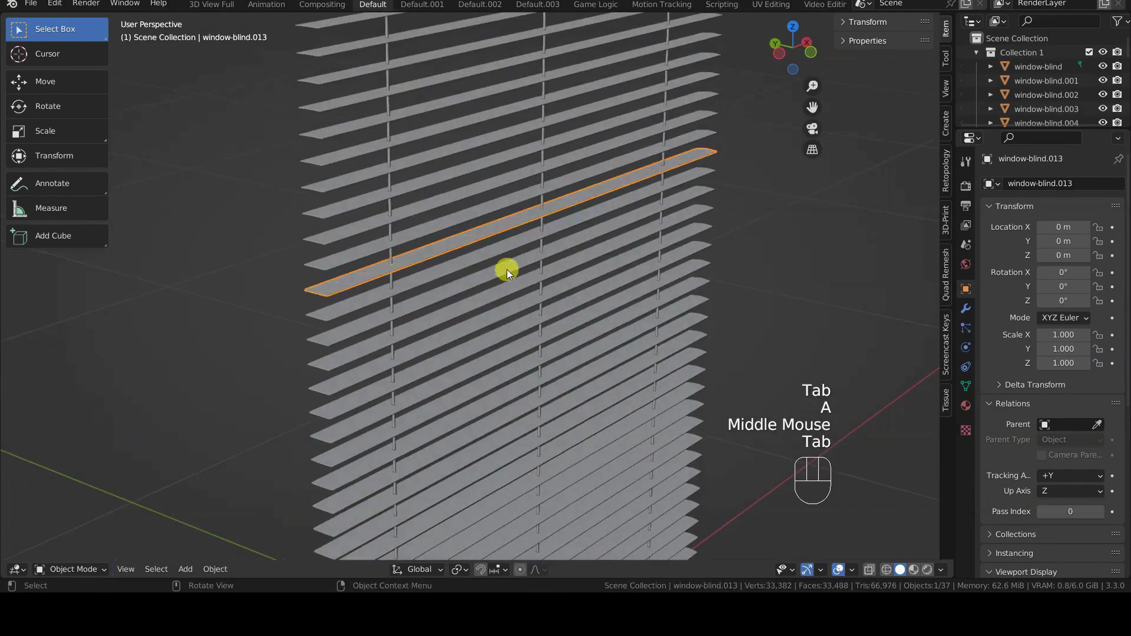
pyautogui.click(488, 309)
pyautogui.press('Tab')
pyautogui.press('a')
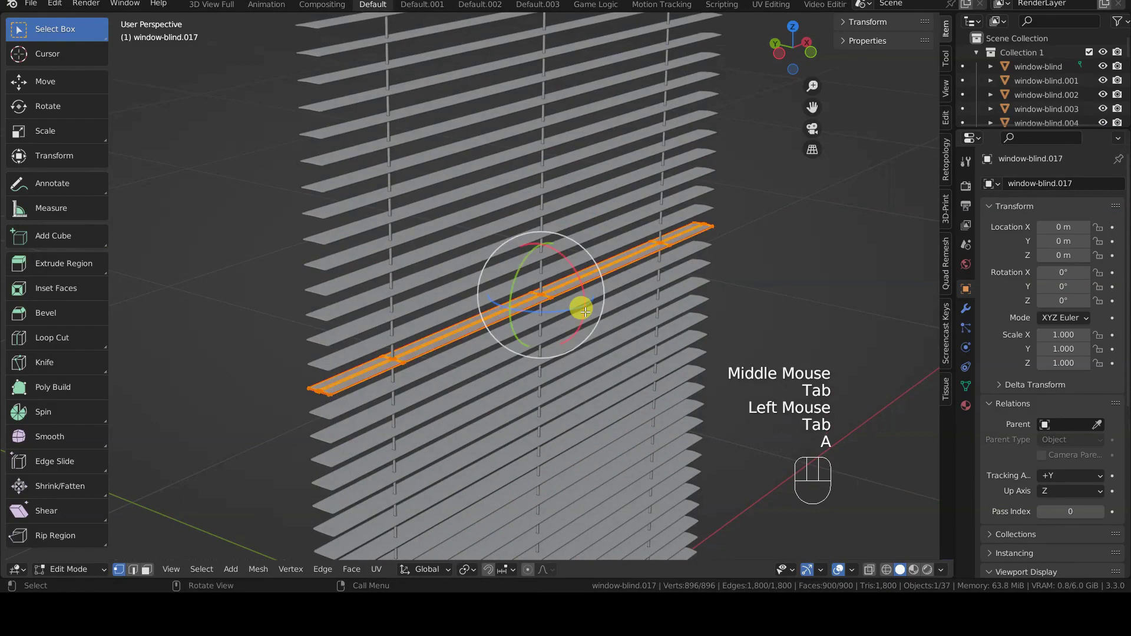
pyautogui.press('Tab')
pyautogui.scroll(-3, 528, 337)
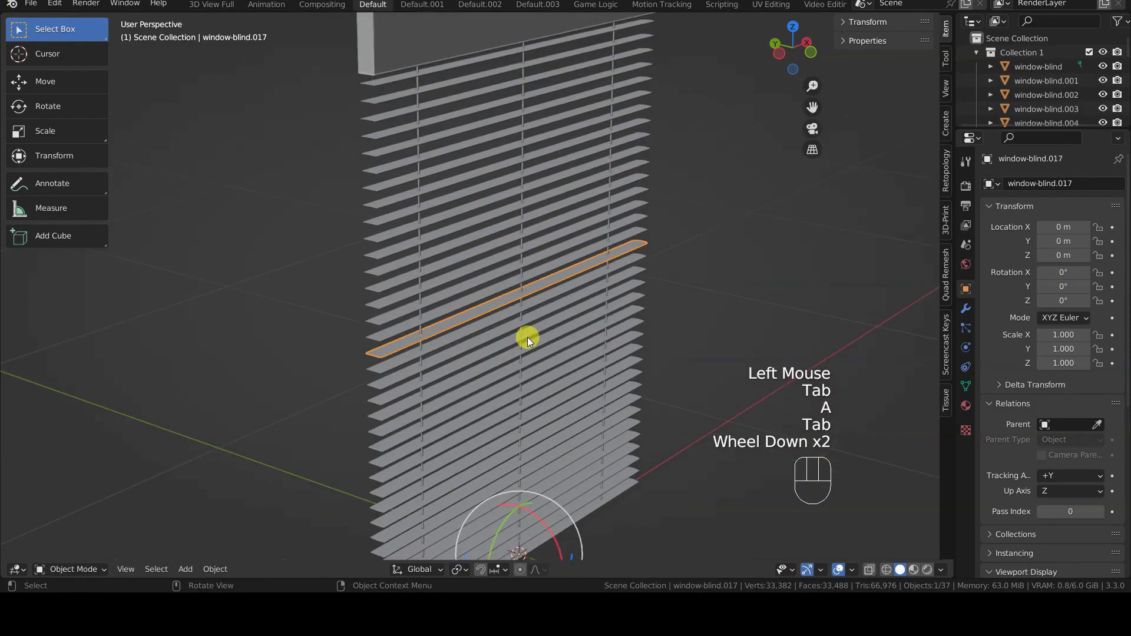
pyautogui.moveTo(528, 338); pyautogui.dragTo(531, 380, button='middle')
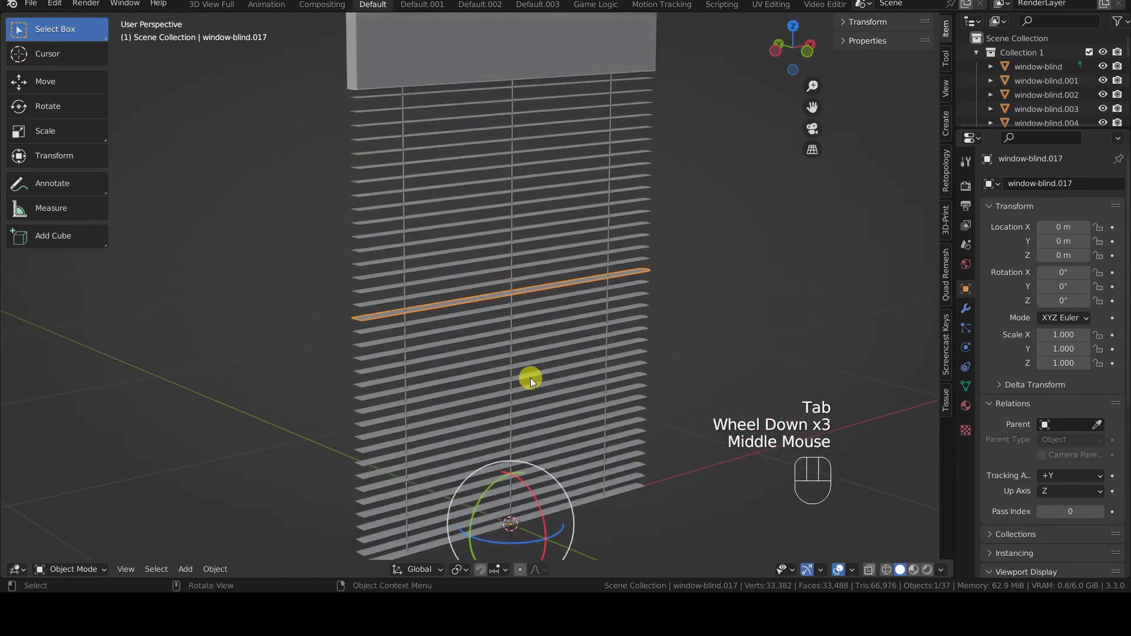
# Select all slats by inverting the selection of the headrail object, and set their origins to geometry.
pyautogui.click(443, 45)
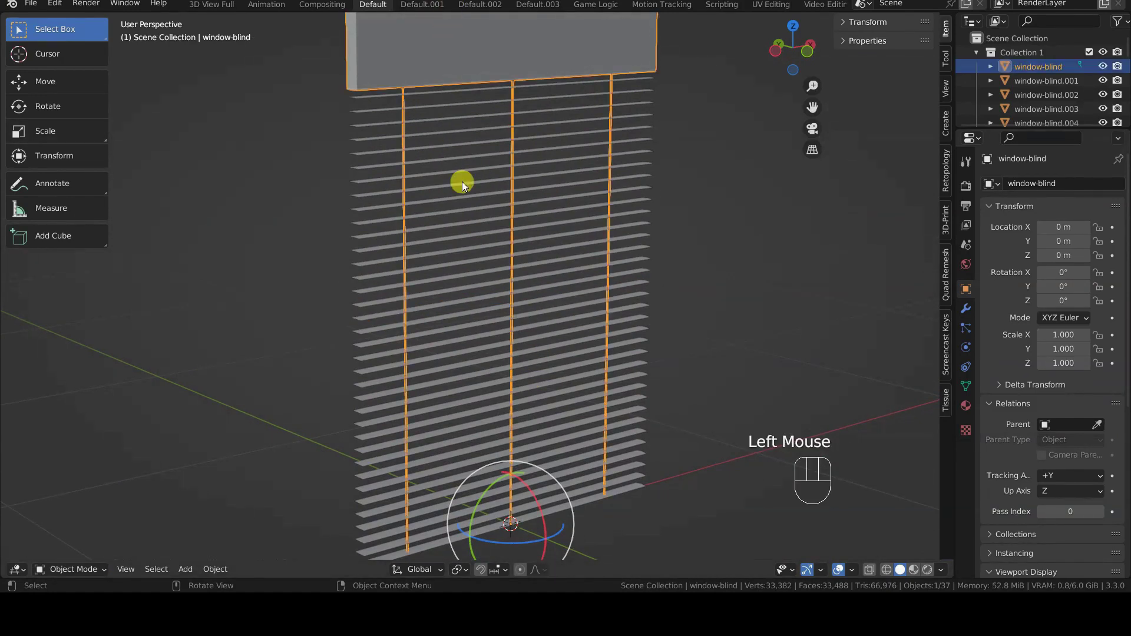
pyautogui.press('ctrl')
pyautogui.hotkey('ctrl', 'i')
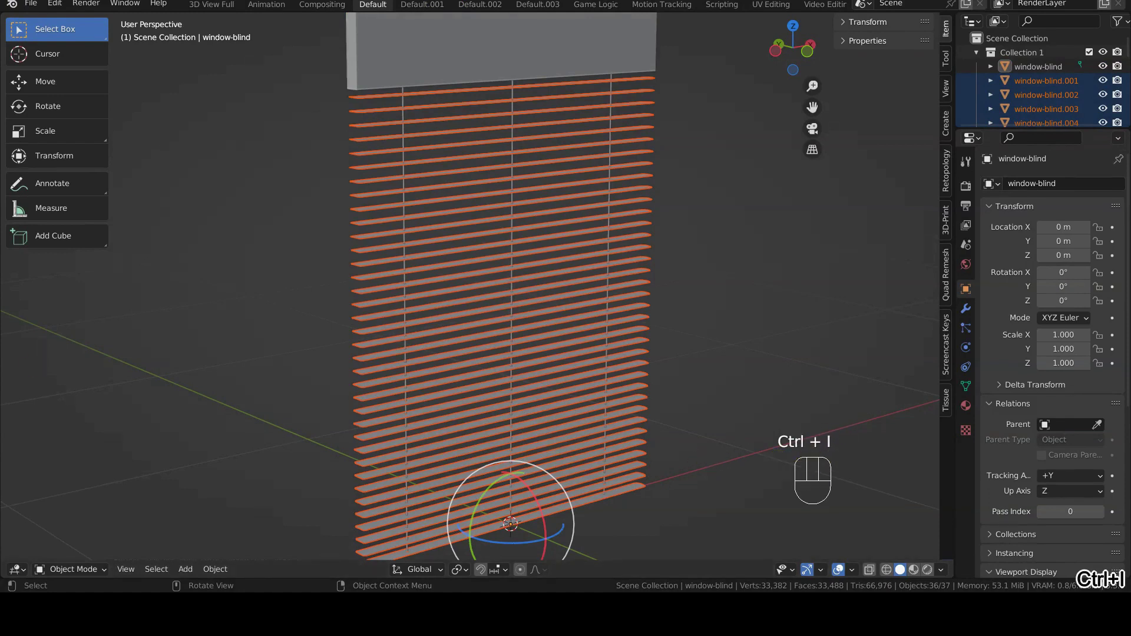
pyautogui.rightClick(449, 262)
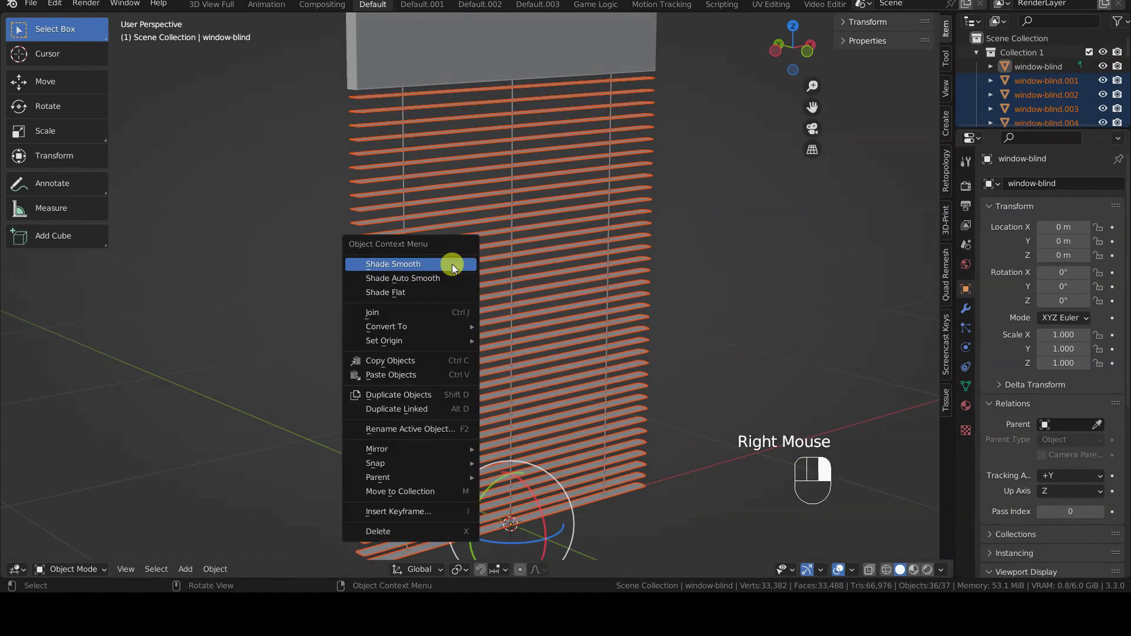
pyautogui.moveTo(429, 341)
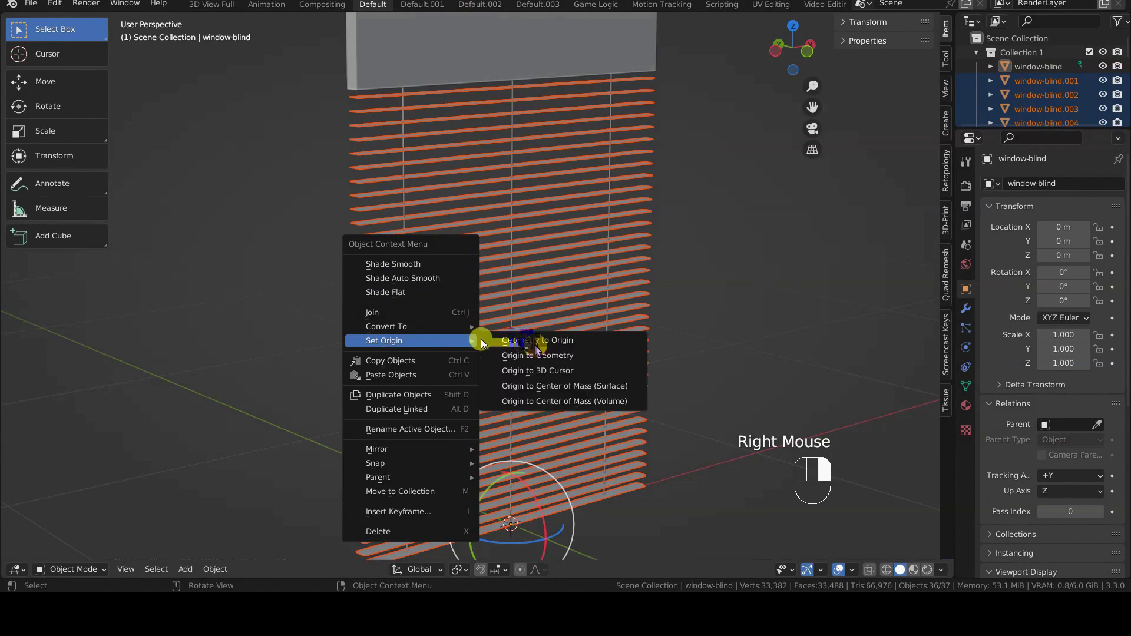
pyautogui.click(554, 355)
# Select slats at different heights one at a time to check that each origin sits at its own center.
pyautogui.click(578, 294)
pyautogui.click(564, 274)
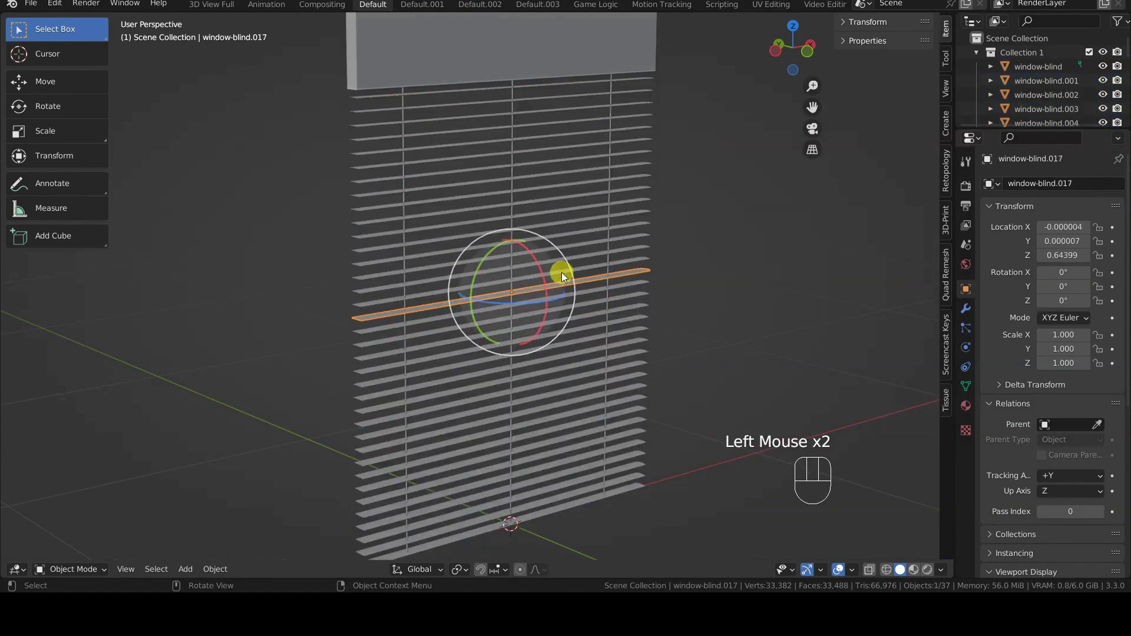
pyautogui.click(560, 268)
pyautogui.click(560, 243)
pyautogui.click(560, 201)
pyautogui.click(557, 165)
pyautogui.click(556, 136)
pyautogui.click(578, 312)
# Try rotating one slat in the lower half around the X axis about its own origin, and undo the rotation.
pyautogui.click(574, 352)
pyautogui.press('r')
pyautogui.press('x')
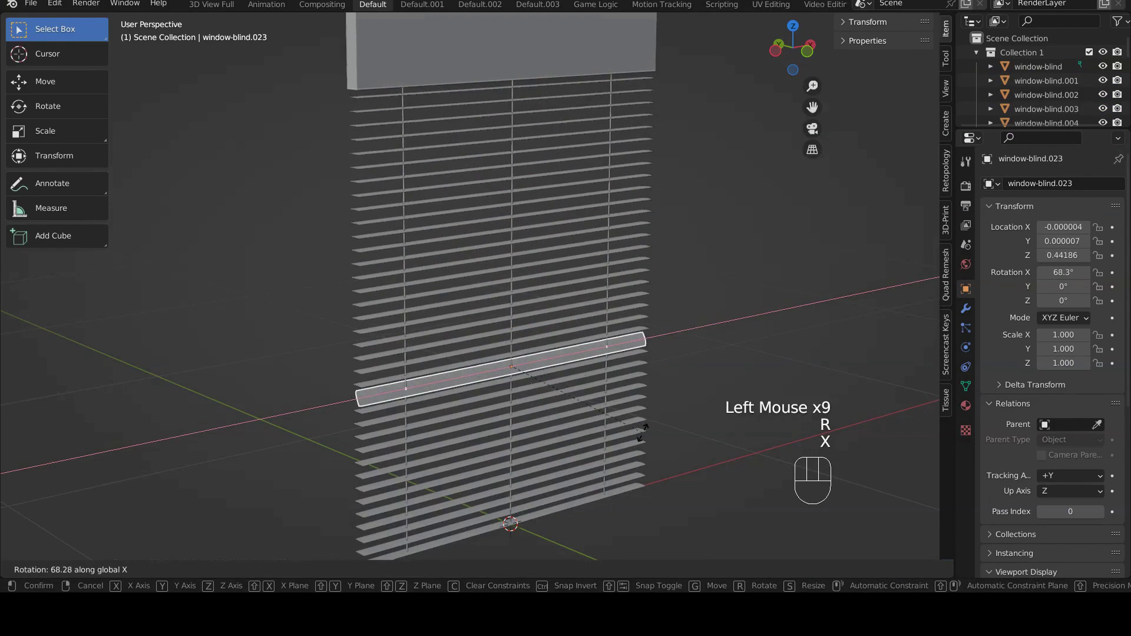
pyautogui.click(585, 182)
pyautogui.hotkey('ctrl', 'z')
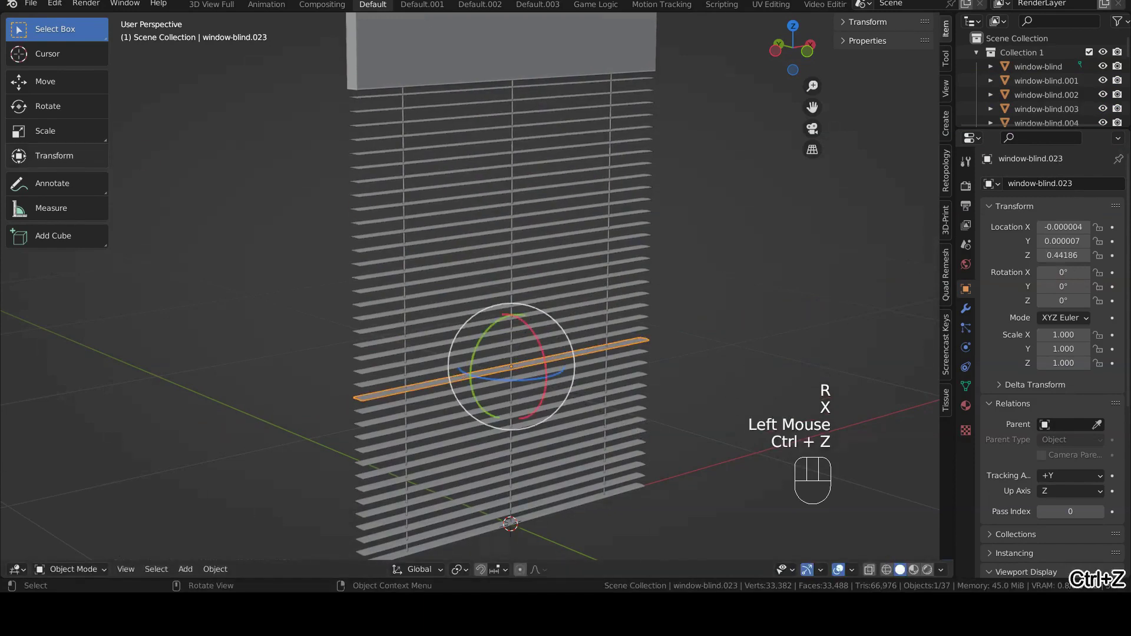
# Rename the topmost slat object as TARGET.
pyautogui.click(440, 94)
pyautogui.moveTo(475, 121); pyautogui.dragTo(497, 152, button='middle')
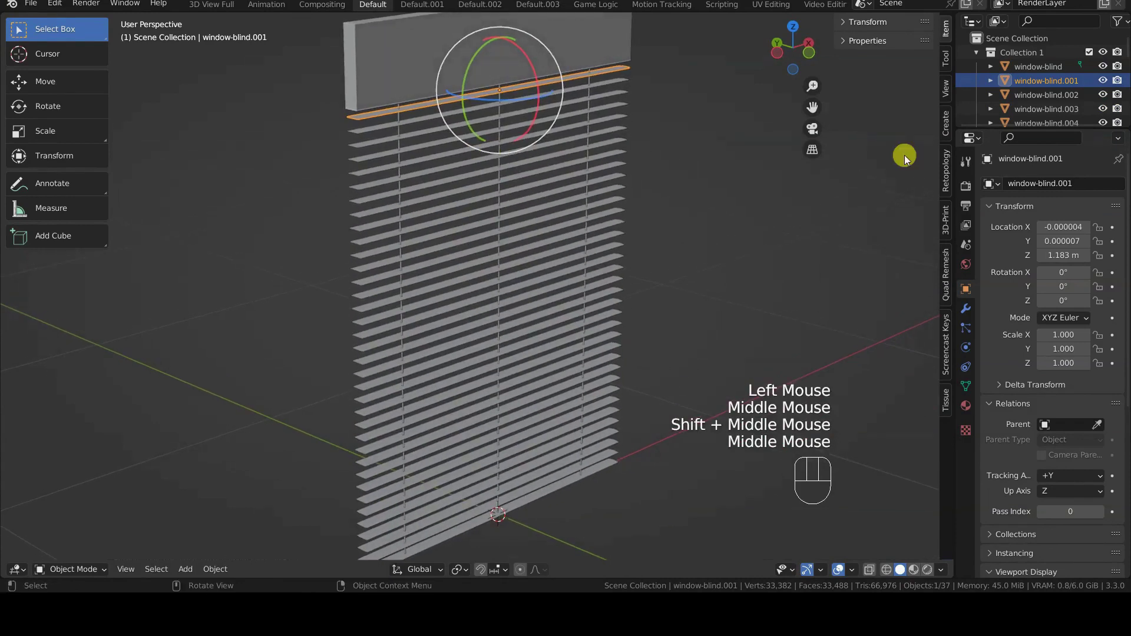
pyautogui.click(1047, 186)
pyautogui.hotkey('ctrl', 'a')
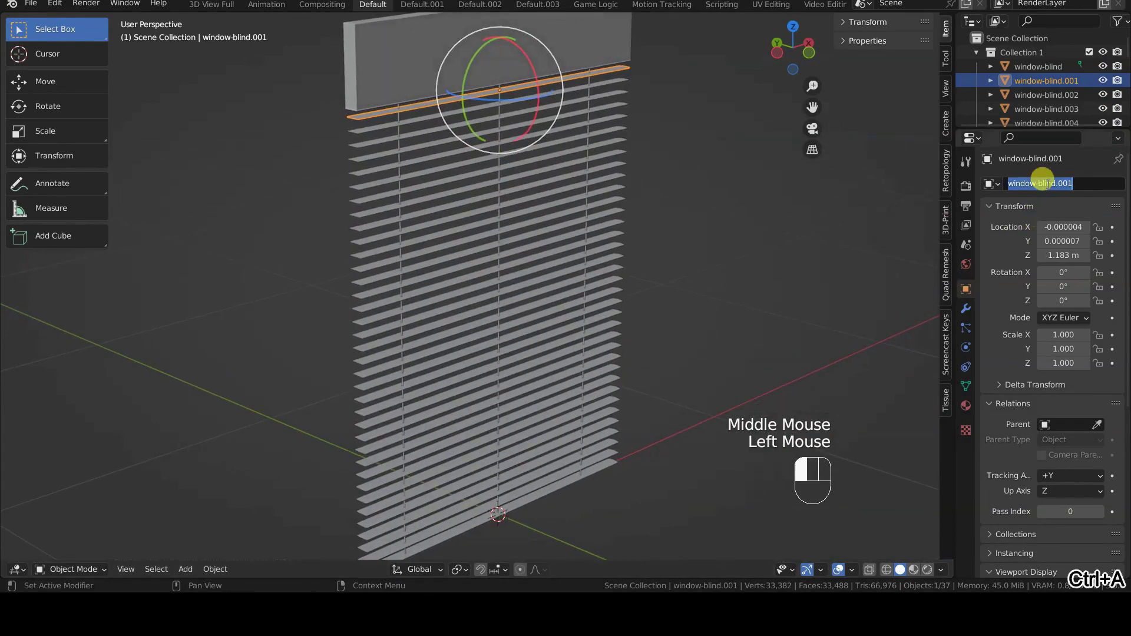
pyautogui.write('TARGET')
pyautogui.press('Return')
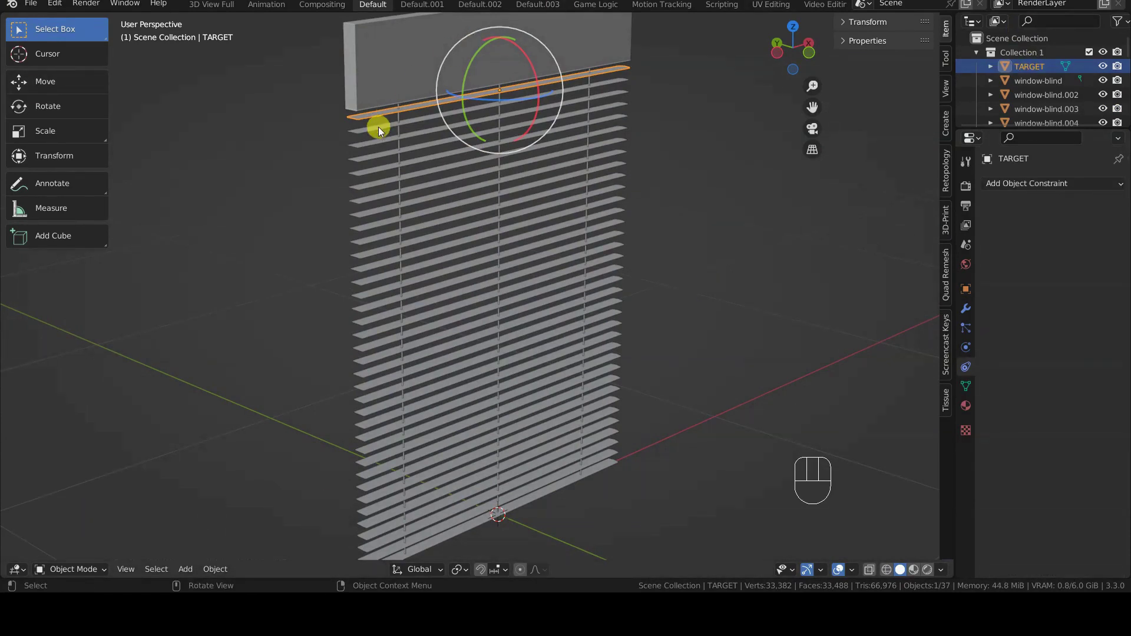
# Add a Copy Rotation constraint to the second slat from the top with TARGET as its target object.
pyautogui.click(430, 129)
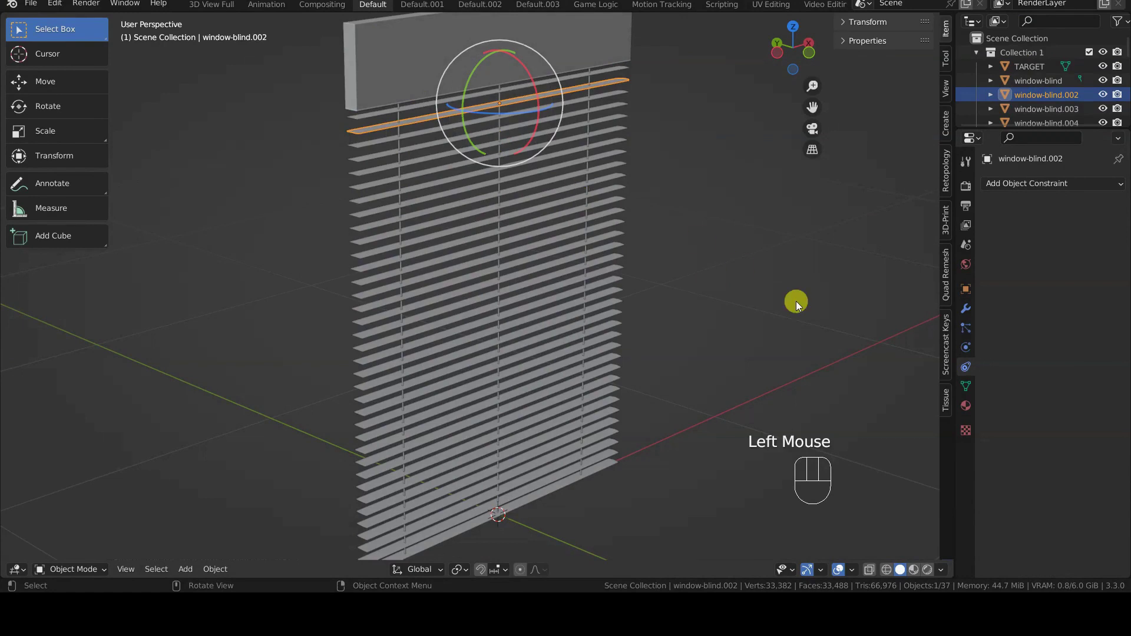
pyautogui.click(967, 346)
pyautogui.click(965, 366)
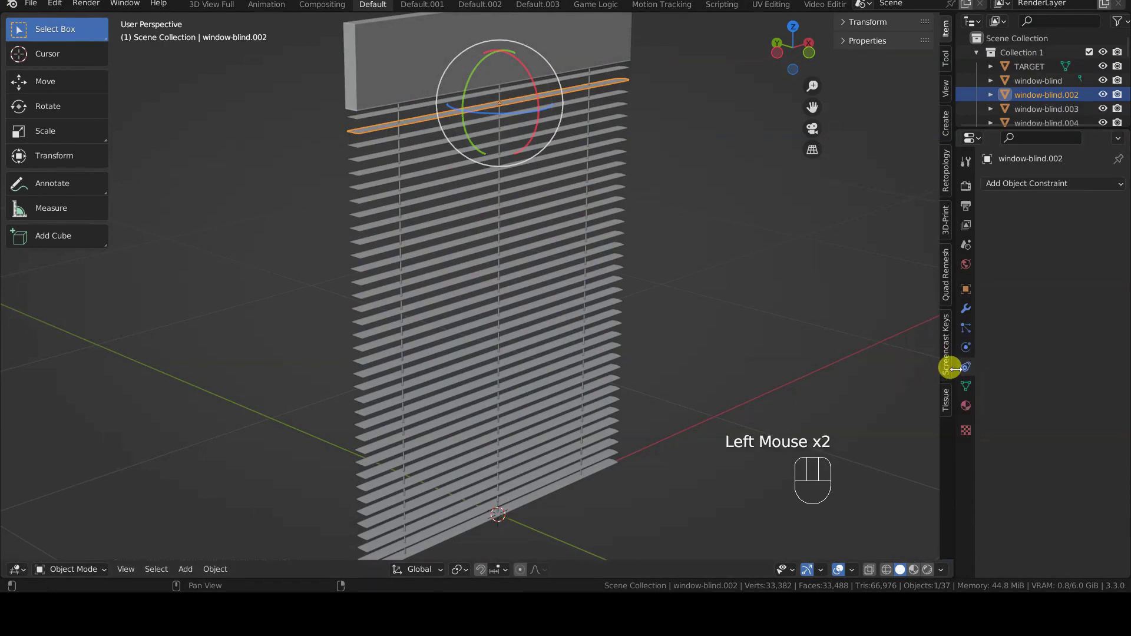
pyautogui.click(1043, 184)
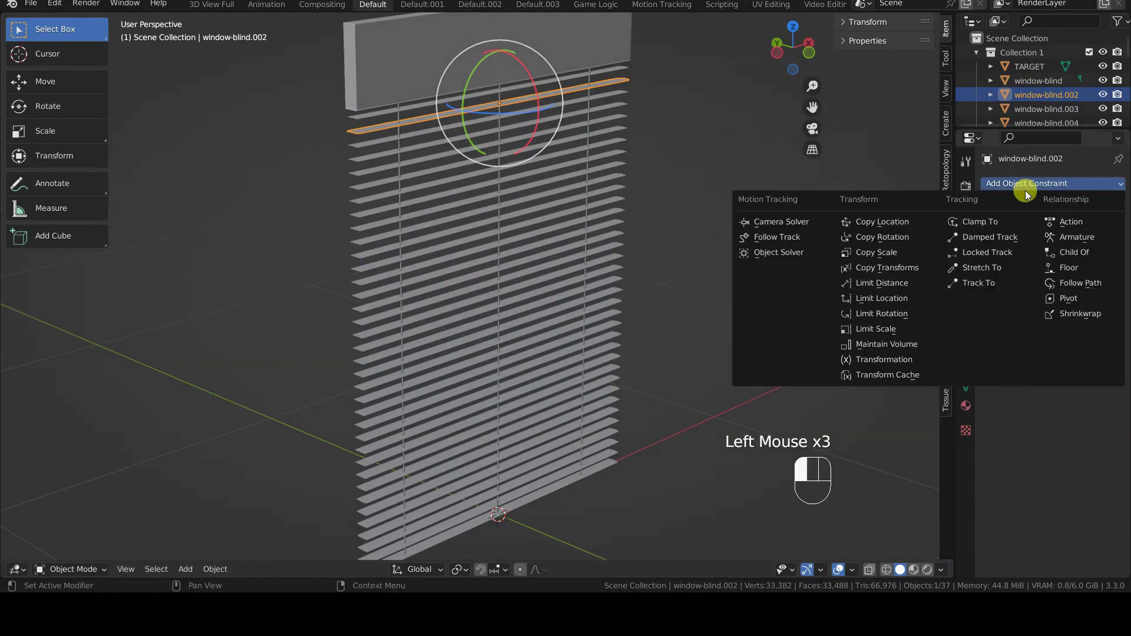
pyautogui.click(926, 235)
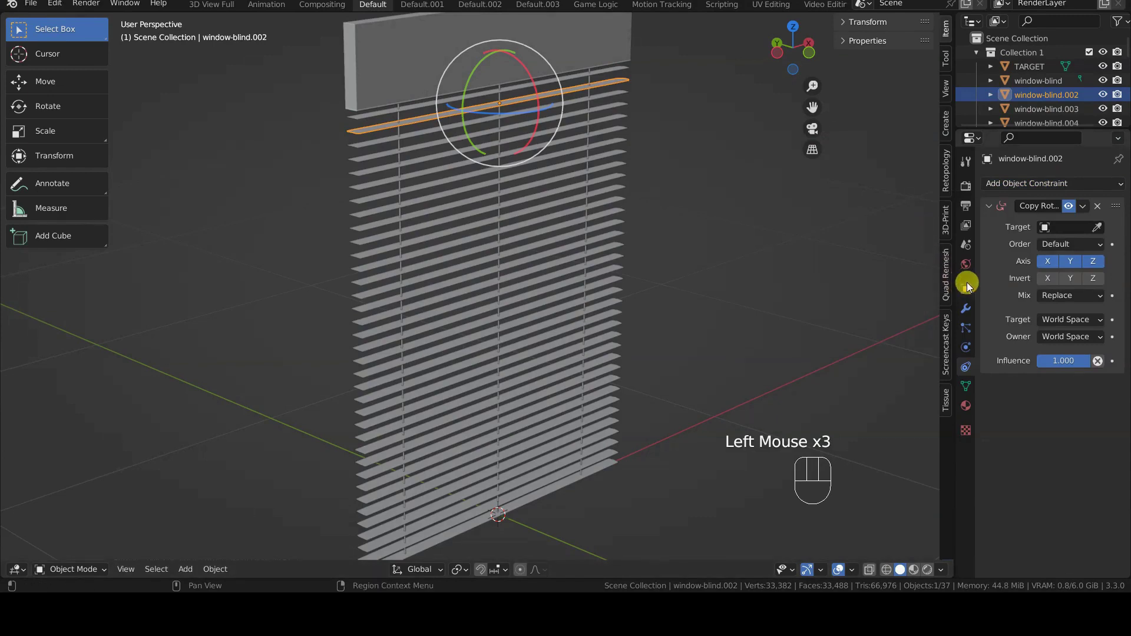
pyautogui.moveTo(967, 282); pyautogui.dragTo(939, 283)
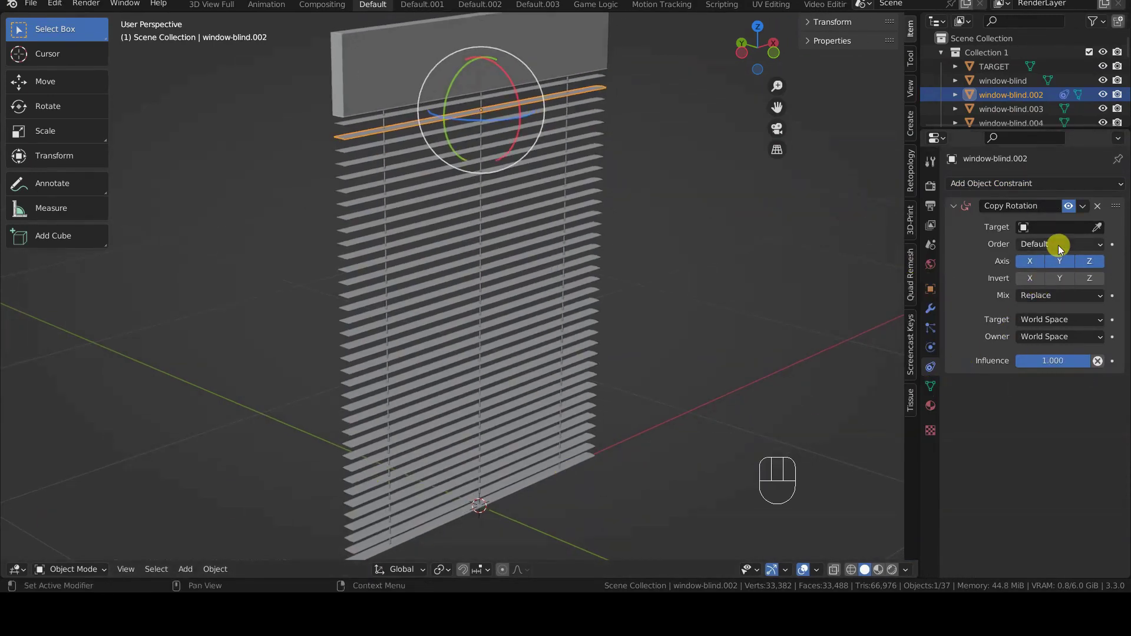
pyautogui.click(1073, 227)
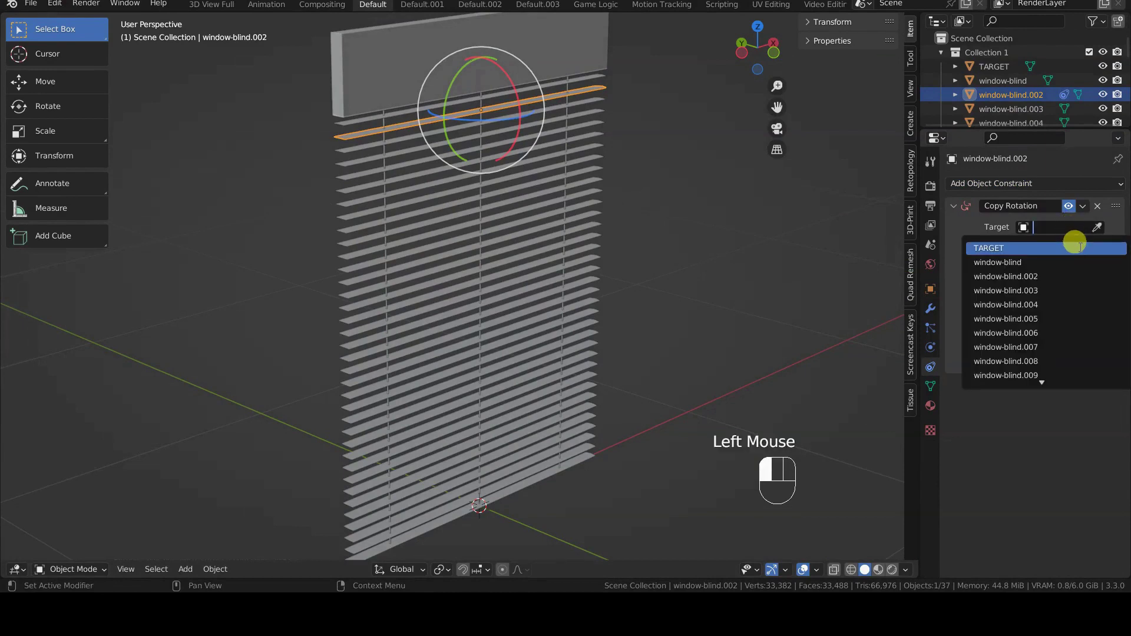
pyautogui.click(1074, 247)
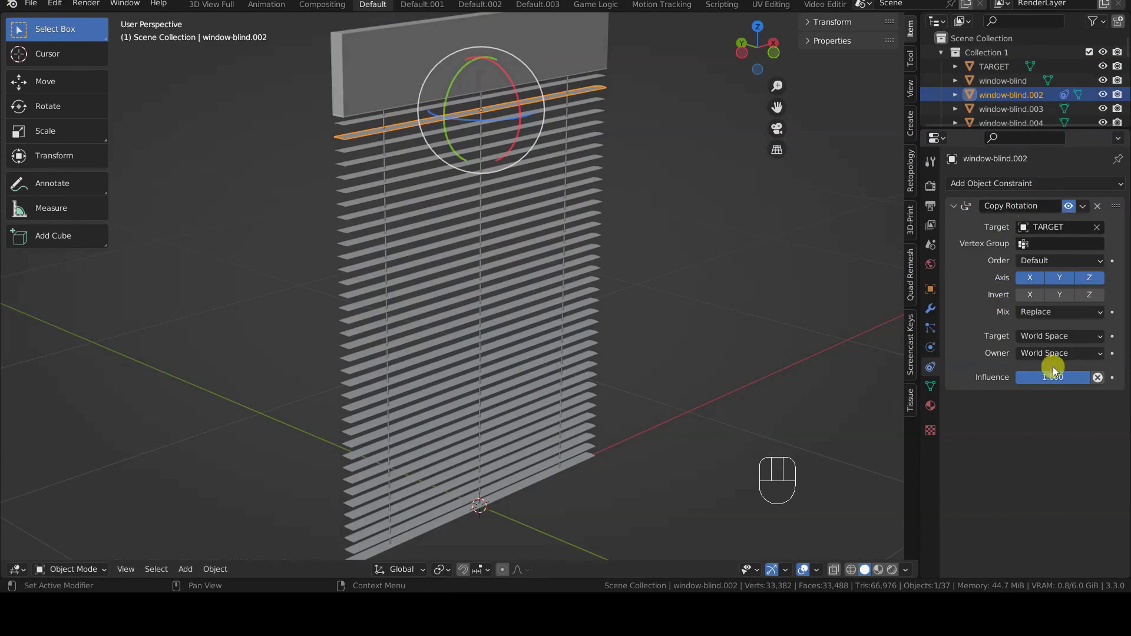
pyautogui.click(1061, 277)
# Clear the selection and box-select all the slats below the second one.
pyautogui.click(427, 295)
pyautogui.hotkey('alt', 'a')
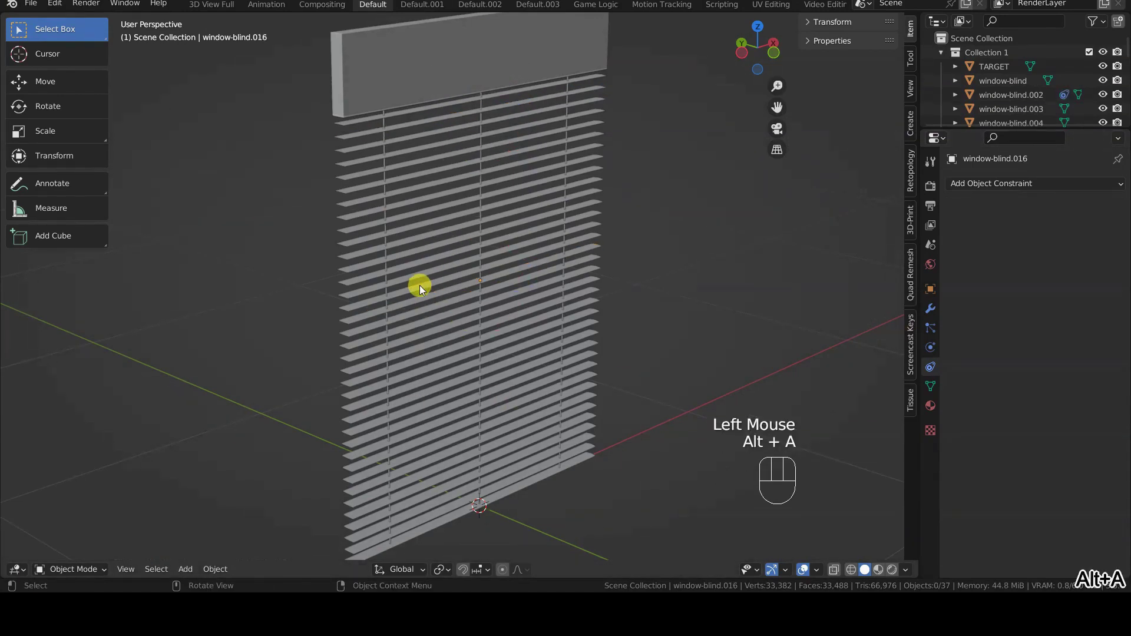
pyautogui.press('b')
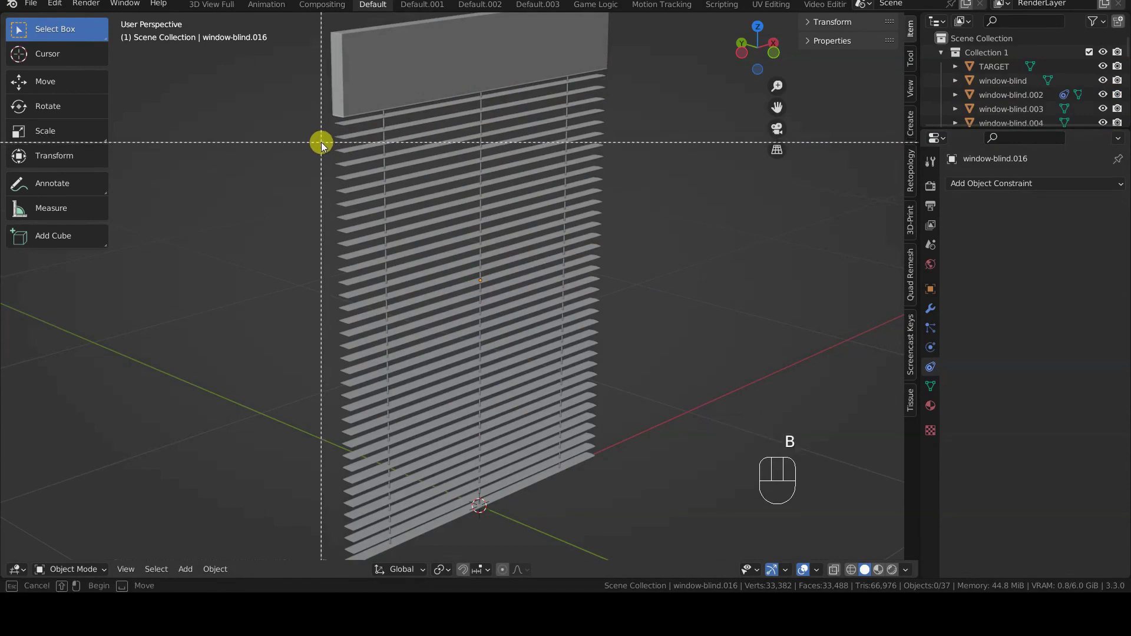
pyautogui.moveTo(321, 142); pyautogui.dragTo(368, 549)
# Try moving the selected slats, and undo the move.
pyautogui.press('g')
pyautogui.click(605, 294)
pyautogui.hotkey('ctrl', 'z')
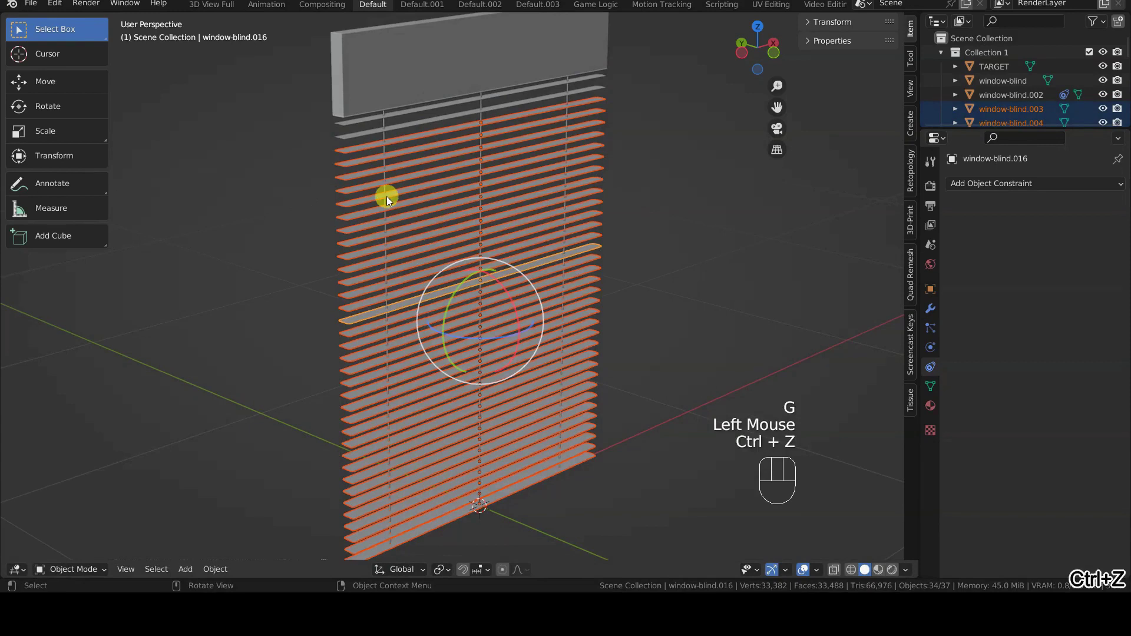
# Add the second slat to the selection as the active object and copy its constraints to the selected slats.
pyautogui.keyDown('shift'); pyautogui.click(356, 135); pyautogui.keyUp('shift')
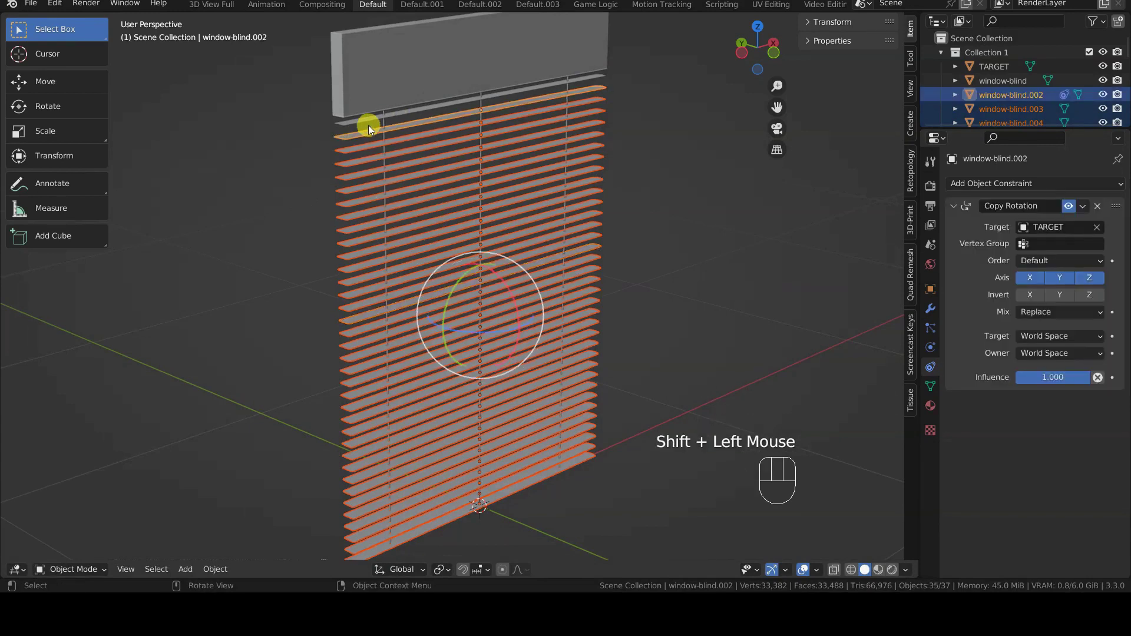
pyautogui.press('space')
pyautogui.write('copy')
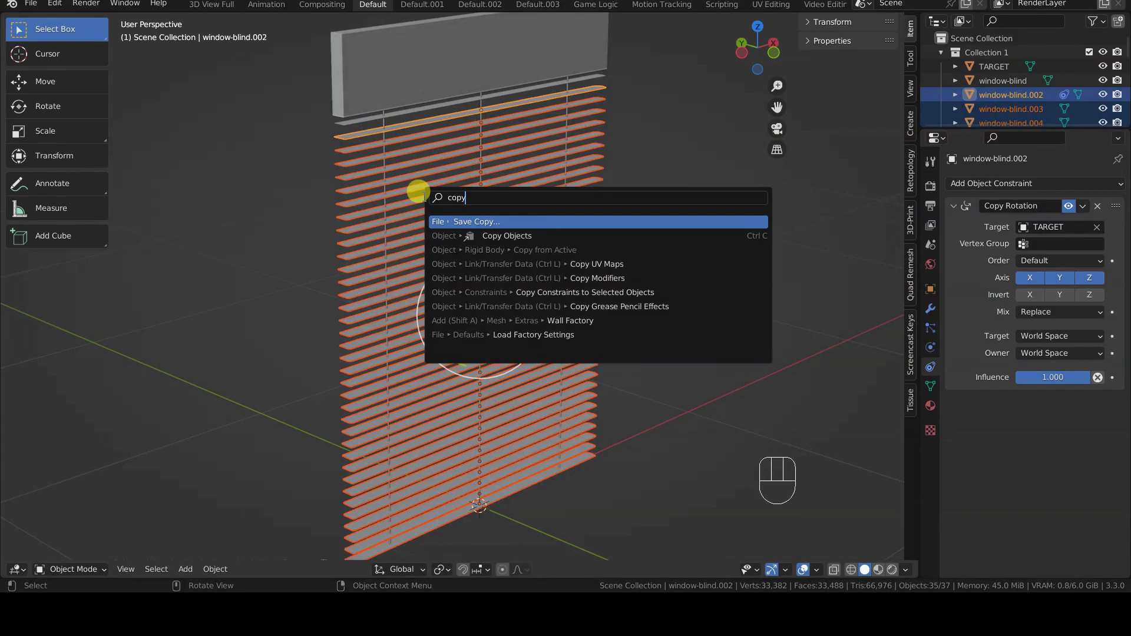
pyautogui.write(' constrain')
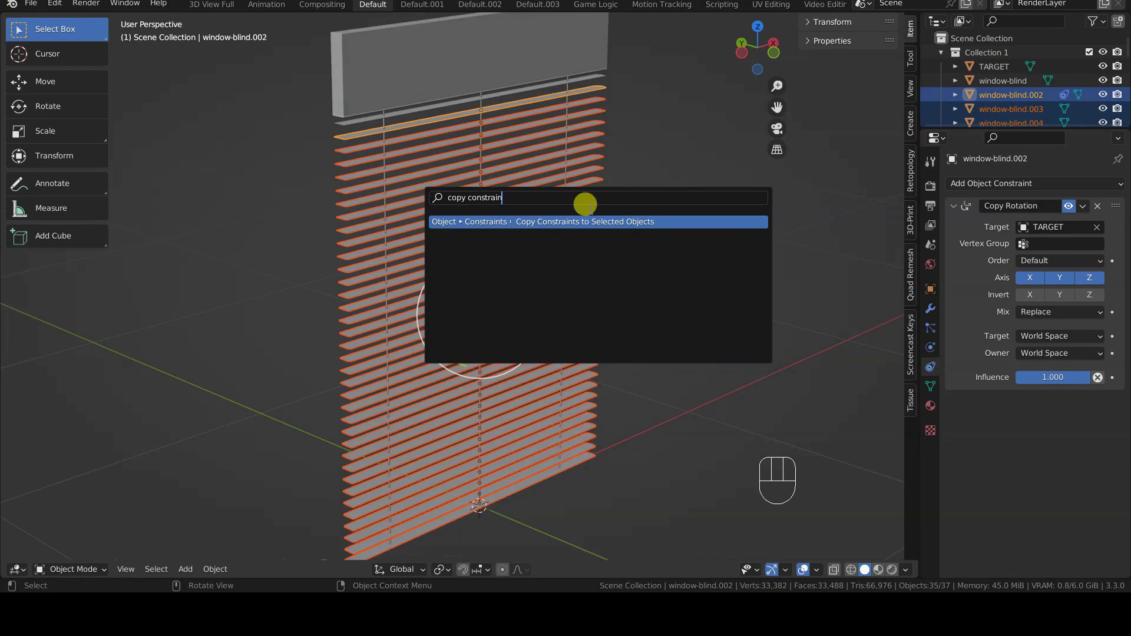
pyautogui.click(596, 222)
# Select several upper slats one at a time to check each for the Copy Rotation constraint.
pyautogui.click(436, 139)
pyautogui.click(423, 132)
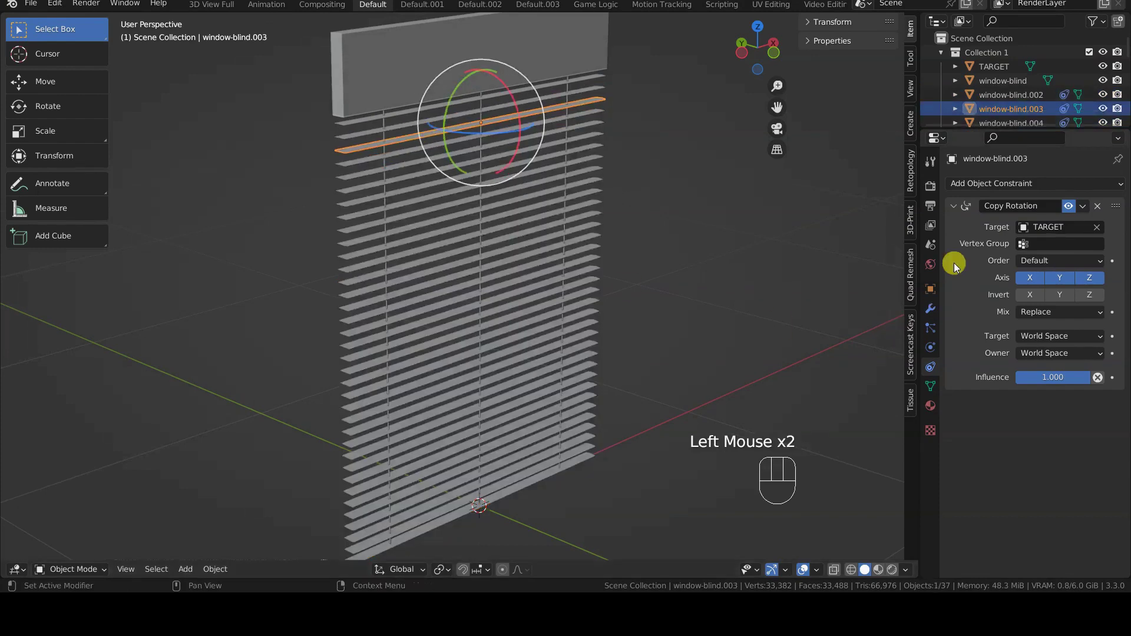
pyautogui.click(412, 151)
pyautogui.click(410, 166)
pyautogui.click(406, 193)
pyautogui.click(405, 195)
pyautogui.click(405, 198)
pyautogui.click(405, 235)
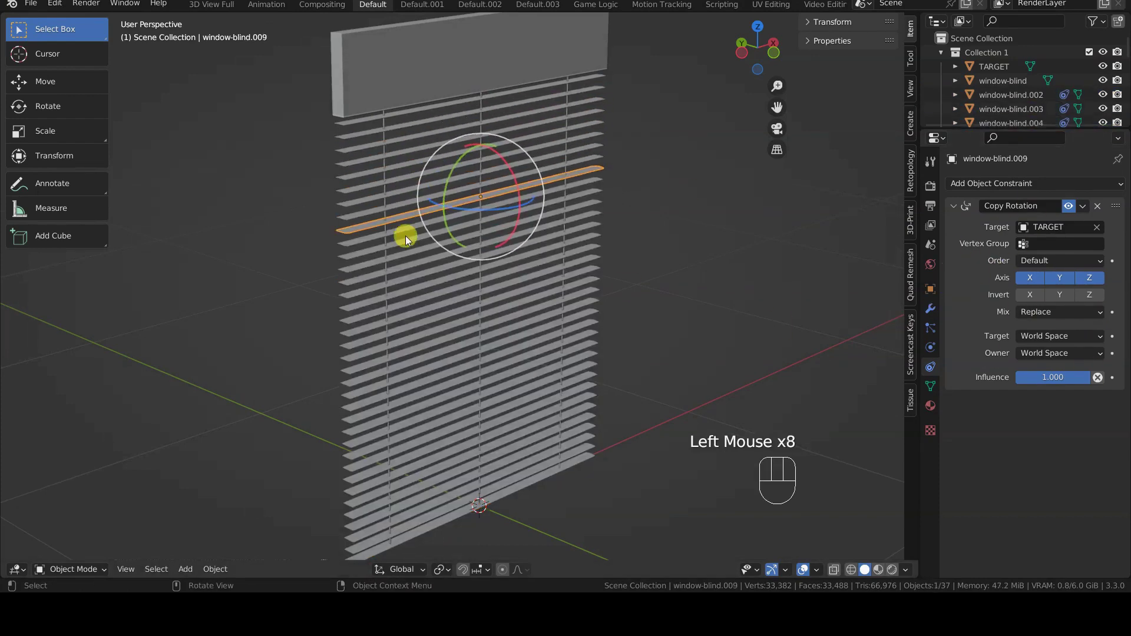
# Select several slats farther down the blind one at a time to check each for the Copy Rotation constraint.
pyautogui.click(407, 259)
pyautogui.click(407, 281)
pyautogui.click(337, 330)
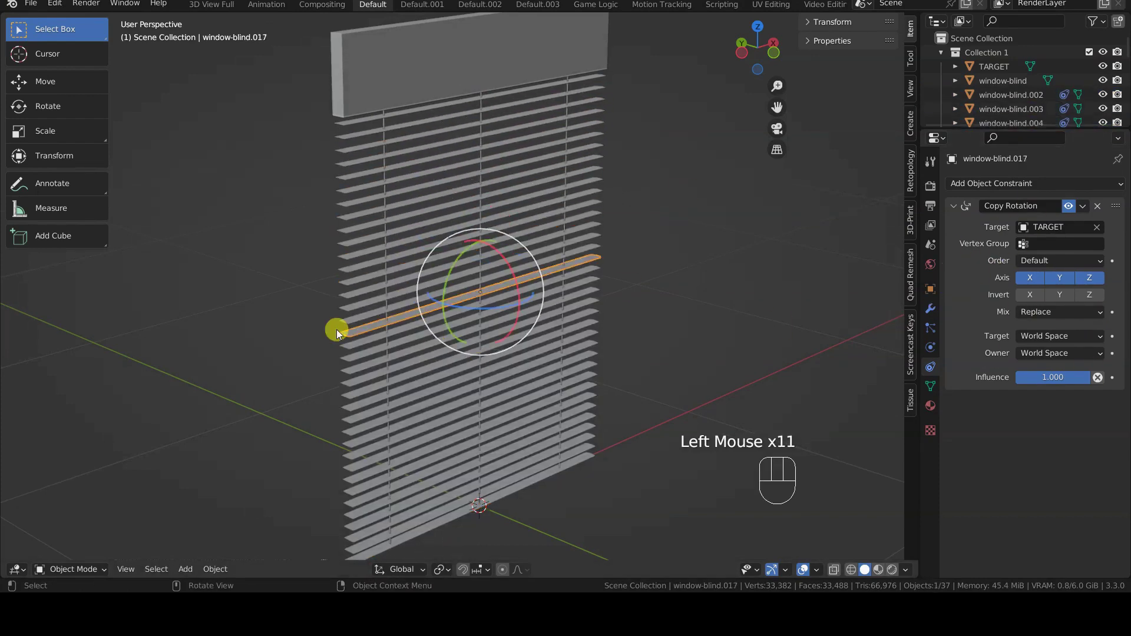
# Select the TARGET slat and rotate it about the global X axis to tilt all the slats together.
pyautogui.click(385, 127)
pyautogui.press('r')
pyautogui.press('x')
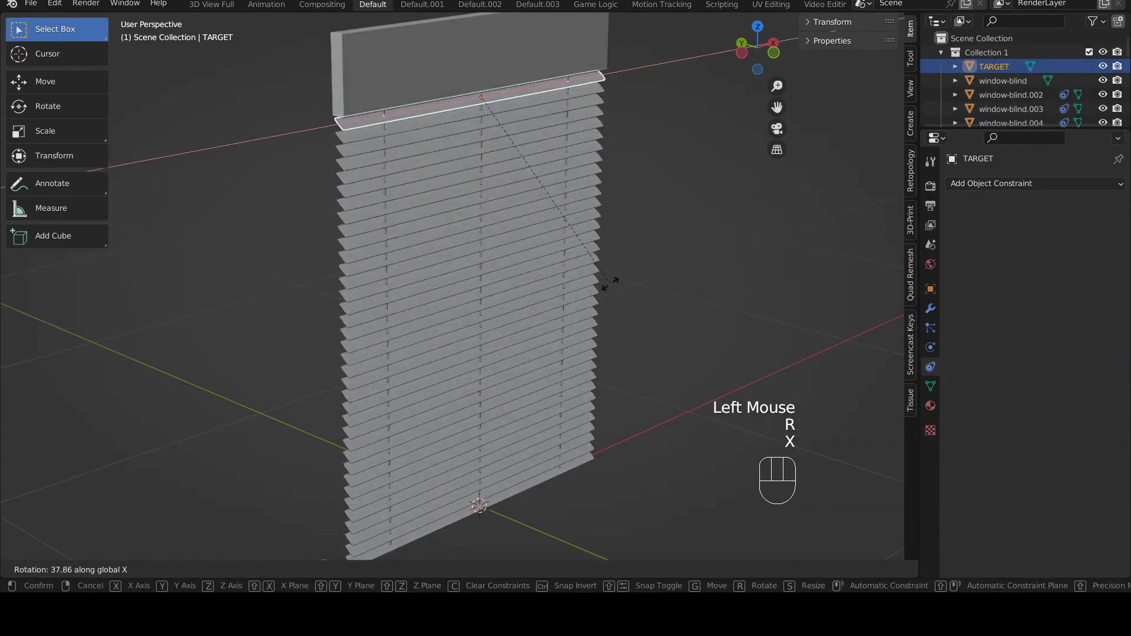
pyautogui.click(549, 337)
# Rotate the TARGET slat about the global X axis again to open the slats.
pyautogui.middleClick(549, 337)
pyautogui.moveTo(549, 337); pyautogui.dragTo(569, 320, button='middle')
pyautogui.scroll(-1, 569, 320)
pyautogui.scroll(4, 564, 271)
pyautogui.keyDown('shift'); pyautogui.moveTo(560, 223); pyautogui.dragTo(600, 359, button='middle'); pyautogui.keyUp('shift')
pyautogui.press('r')
pyautogui.press('x')
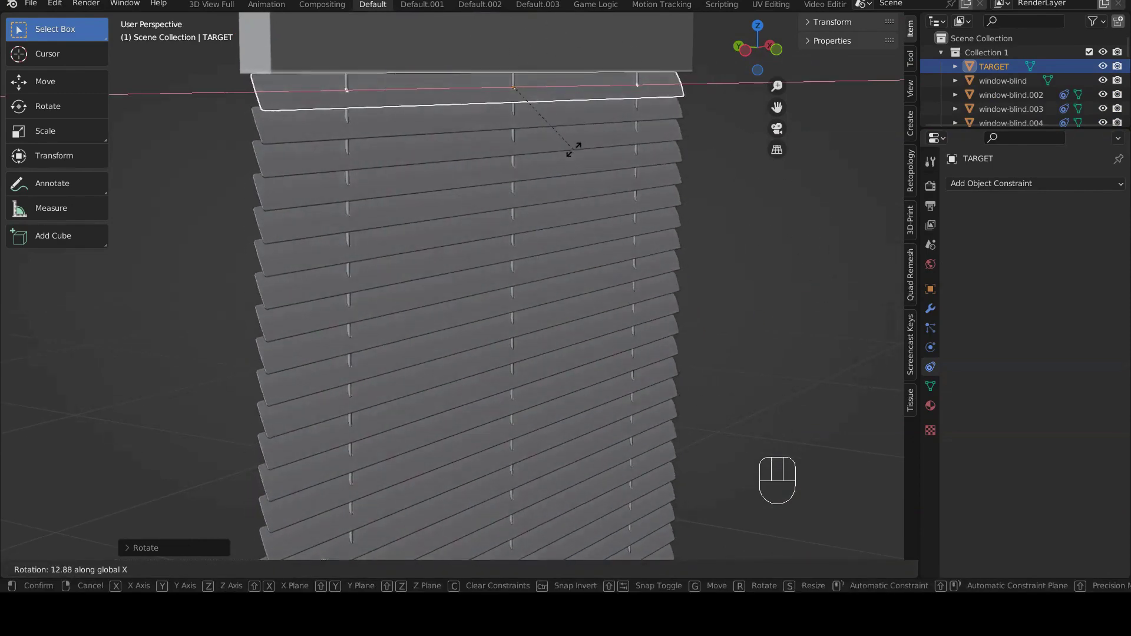
pyautogui.click(545, 99)
# Check a lower slat's constraint, reselect the TARGET slat and adjust the tilt by rotating it about the global X axis.
pyautogui.moveTo(545, 99); pyautogui.dragTo(507, 274, button='middle')
pyautogui.click(469, 264)
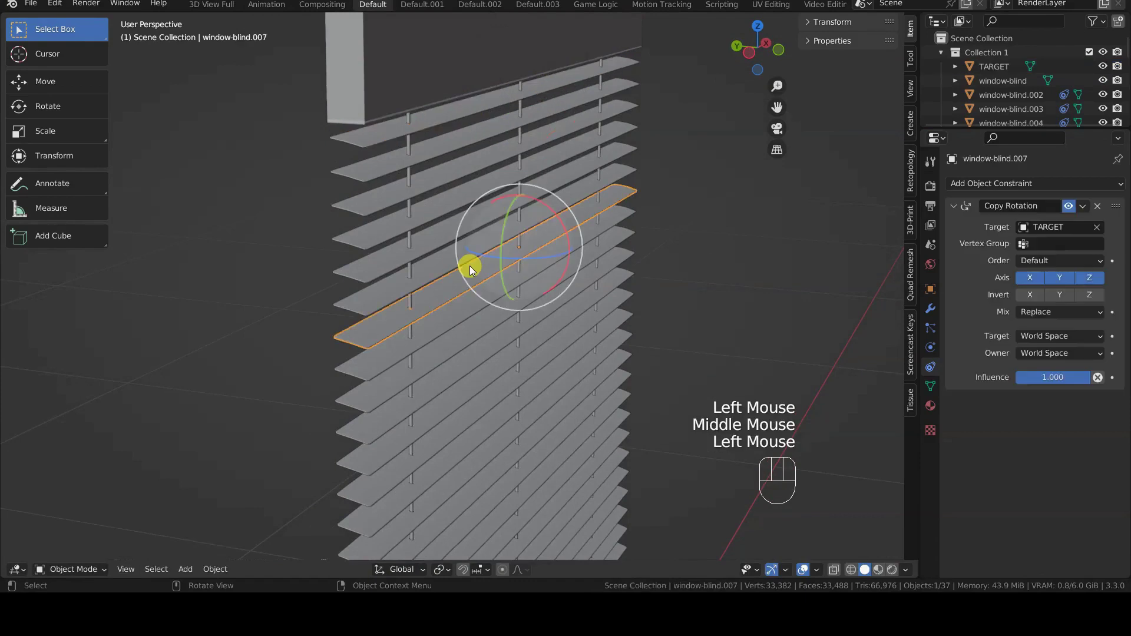
pyautogui.click(455, 106)
pyautogui.press('r')
pyautogui.press('x')
pyautogui.click(277, 277)
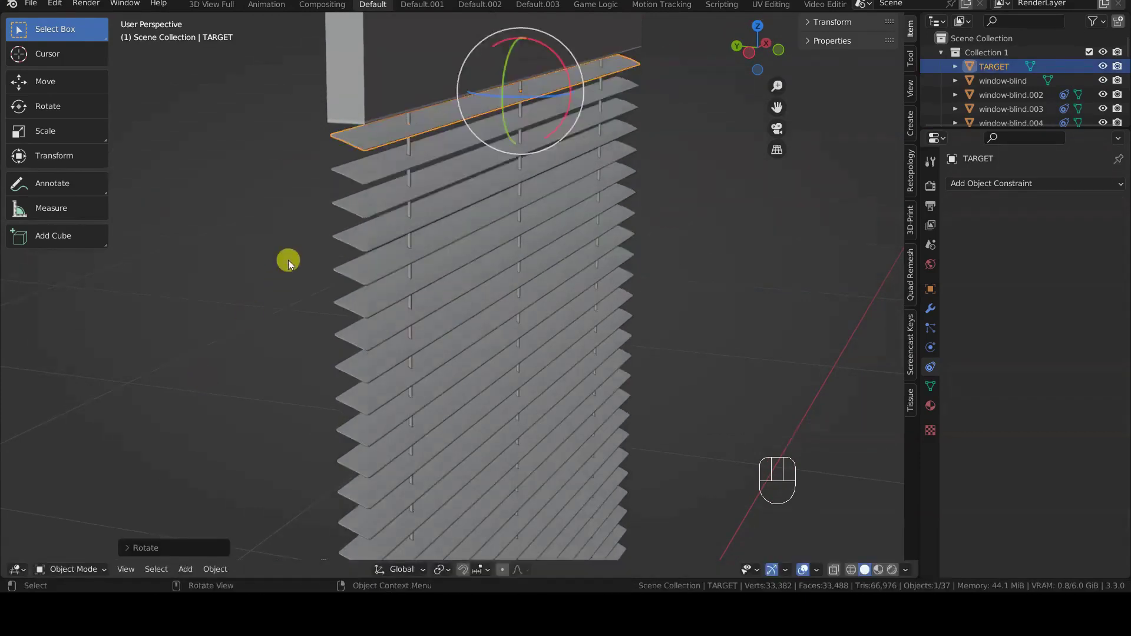
# Open the Preferences to review the Keymap settings, including the selection mouse button and 3D View options, and close the window.
pyautogui.click(54, 5)
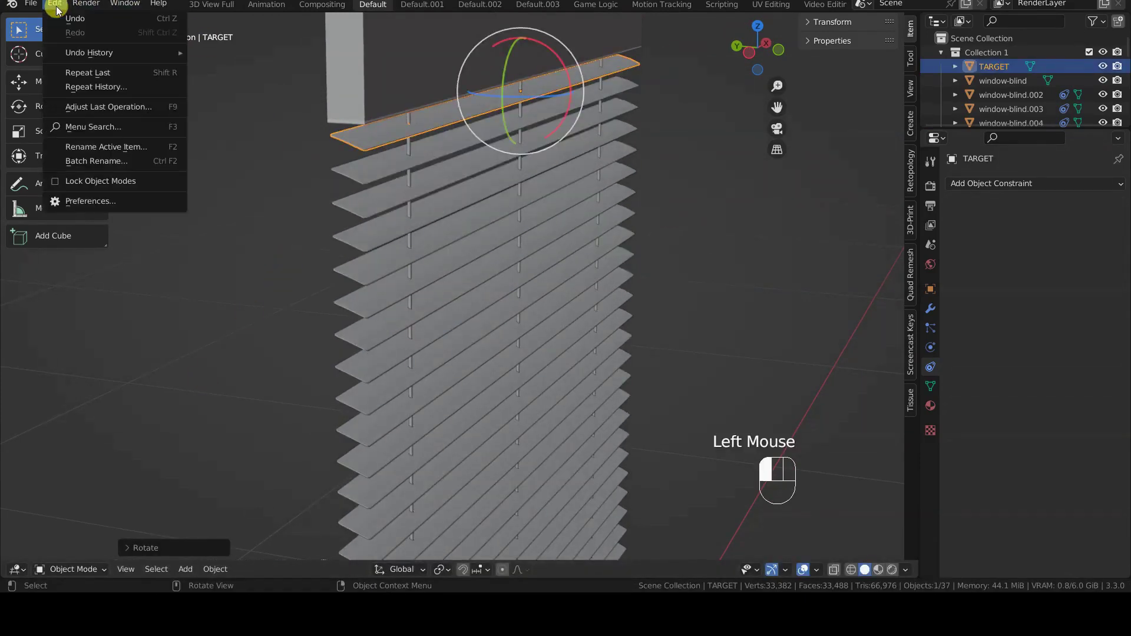
pyautogui.click(132, 201)
pyautogui.moveTo(285, 8); pyautogui.dragTo(523, 81)
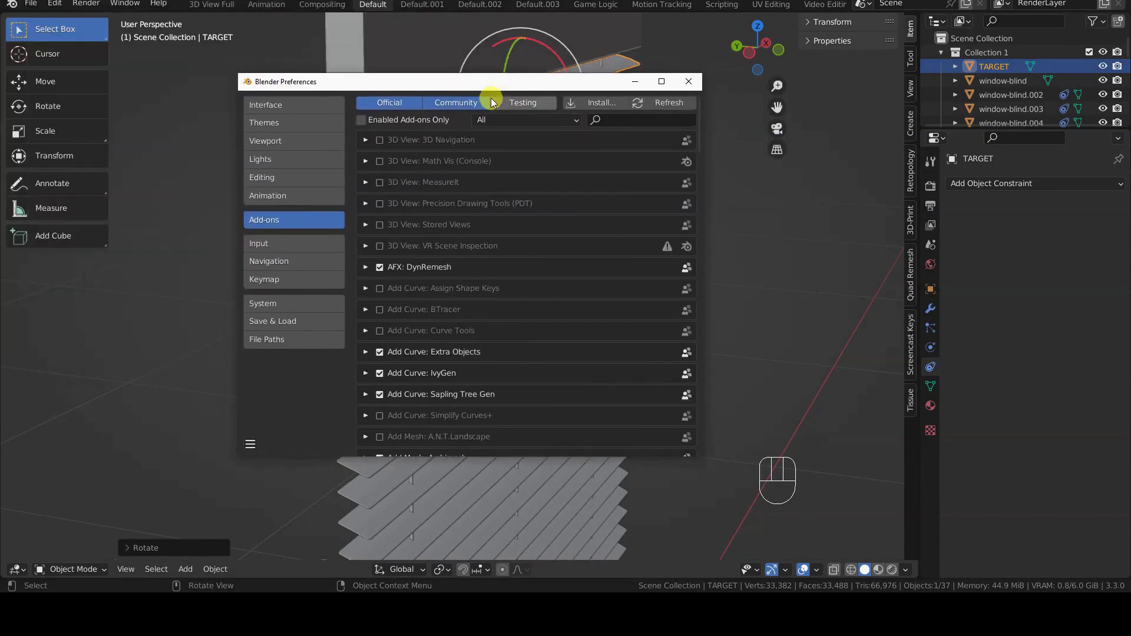
pyautogui.click(277, 277)
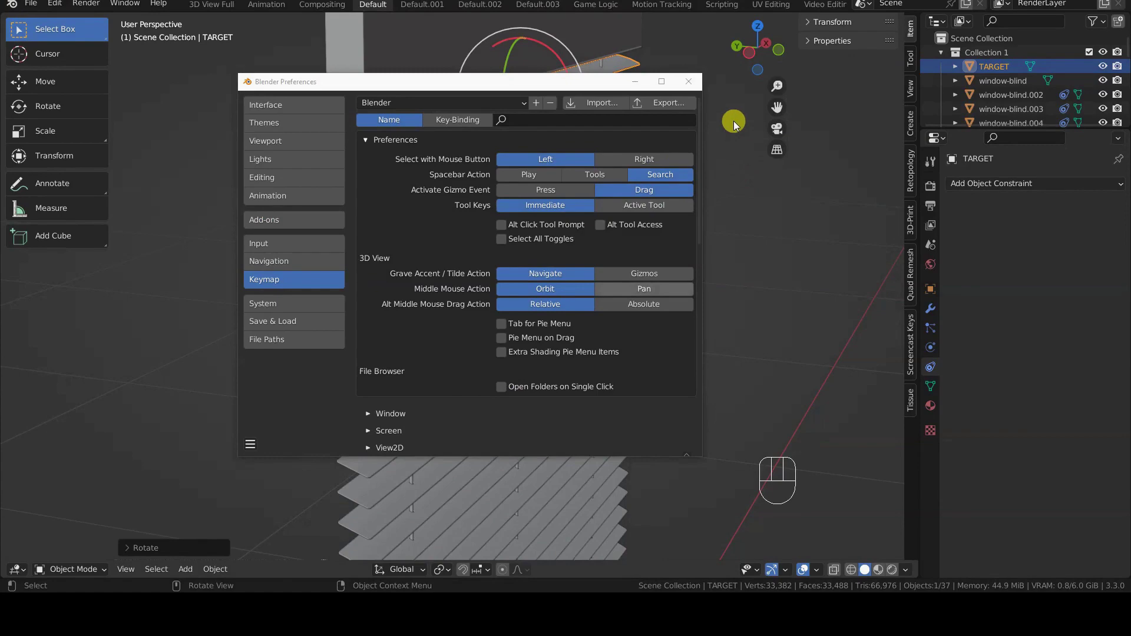
pyautogui.click(689, 82)
# Switch to the front orthographic view and rotate the TARGET slat about the global X axis to test the slats' tilt.
pyautogui.scroll(-2, 568, 344)
pyautogui.scroll(-1, 575, 349)
pyautogui.moveTo(582, 353); pyautogui.dragTo(521, 298, button='middle')
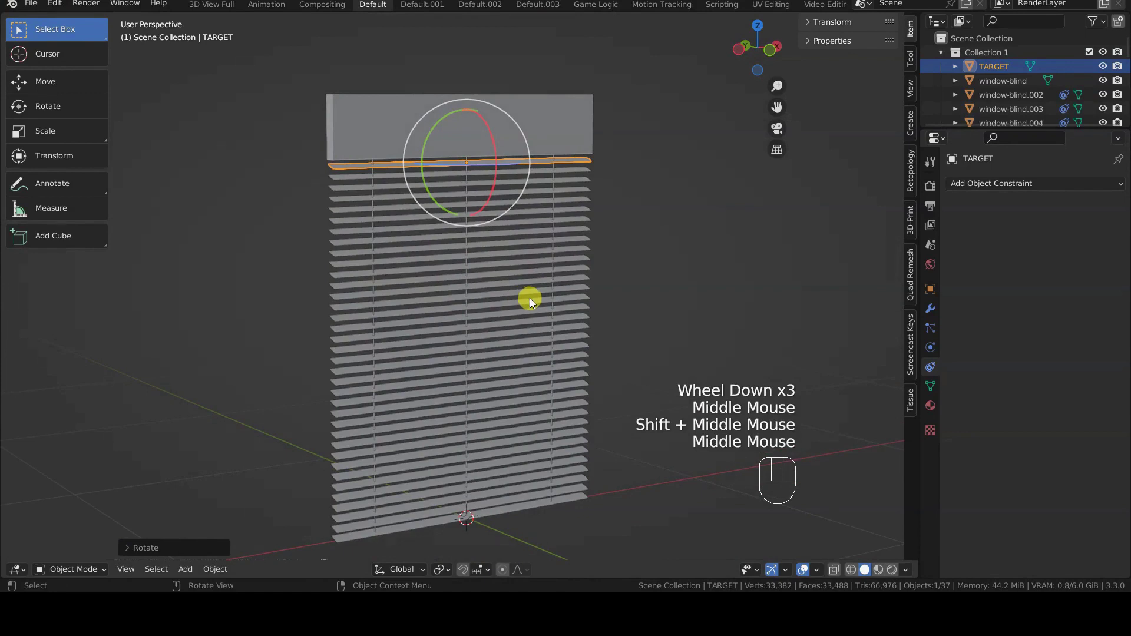
pyautogui.press('KP_1')
pyautogui.scroll(1, 539, 299)
pyautogui.keyDown('shift'); pyautogui.moveTo(563, 298); pyautogui.dragTo(692, 207, button='middle'); pyautogui.keyUp('shift')
pyautogui.press('r')
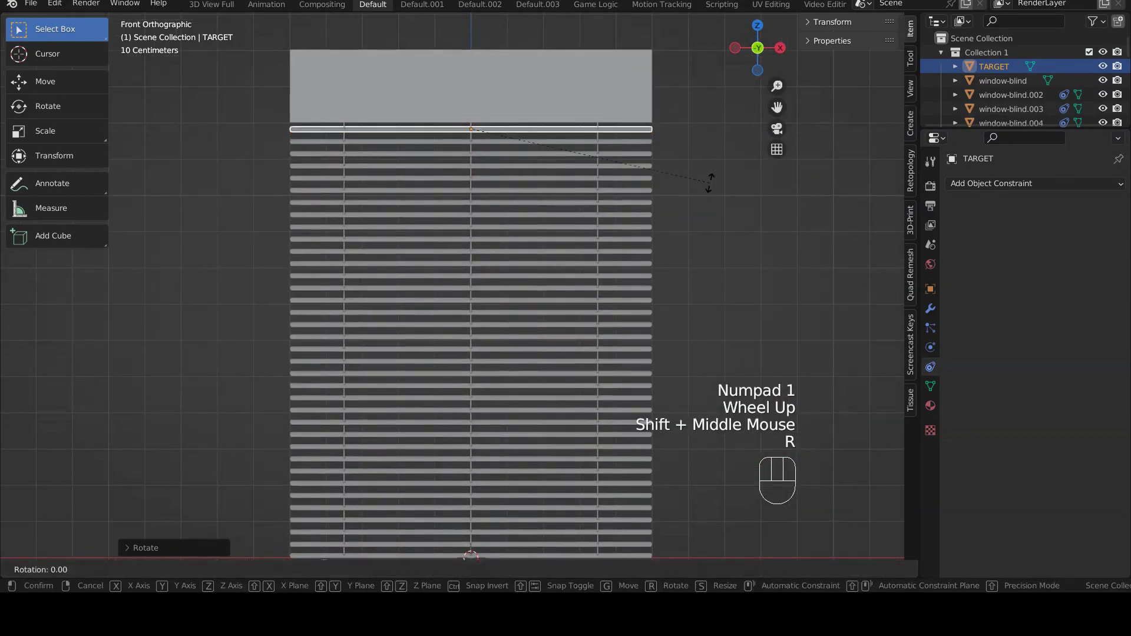
pyautogui.press('x')
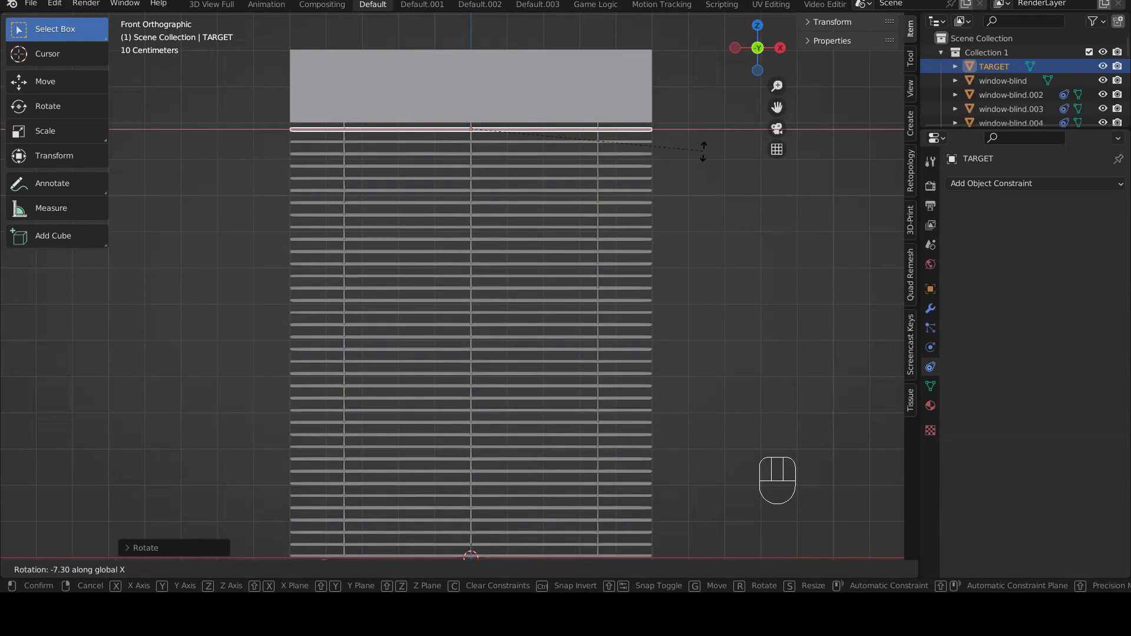
pyautogui.click(704, 178)
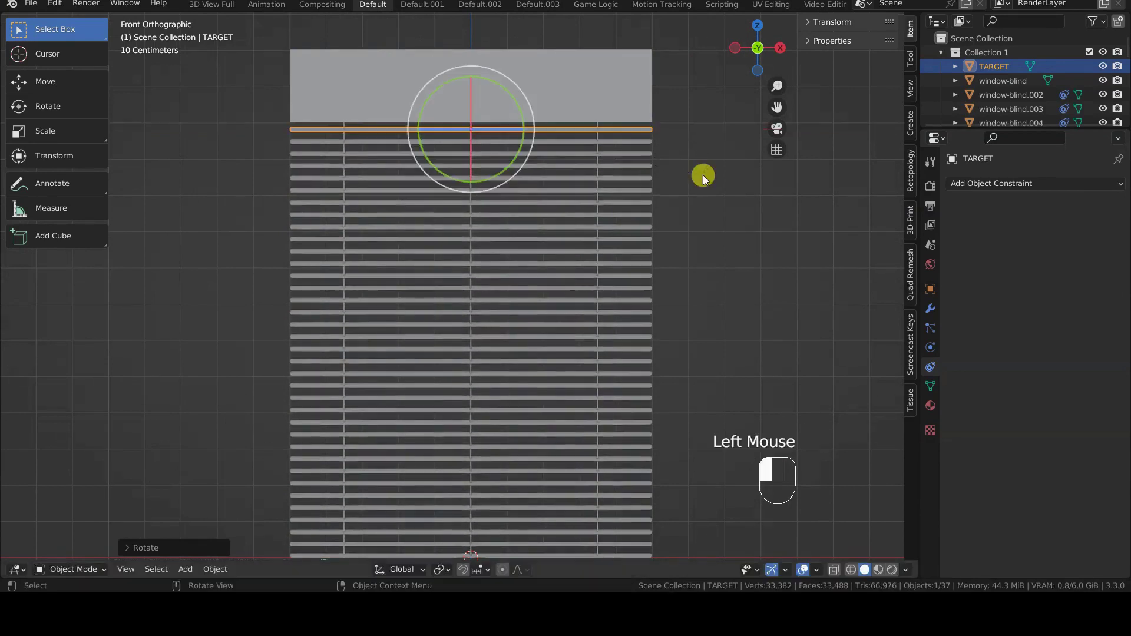
# Select the fifth slat from the top to examine its Copy Rotation constraint settings.
pyautogui.click(564, 180)
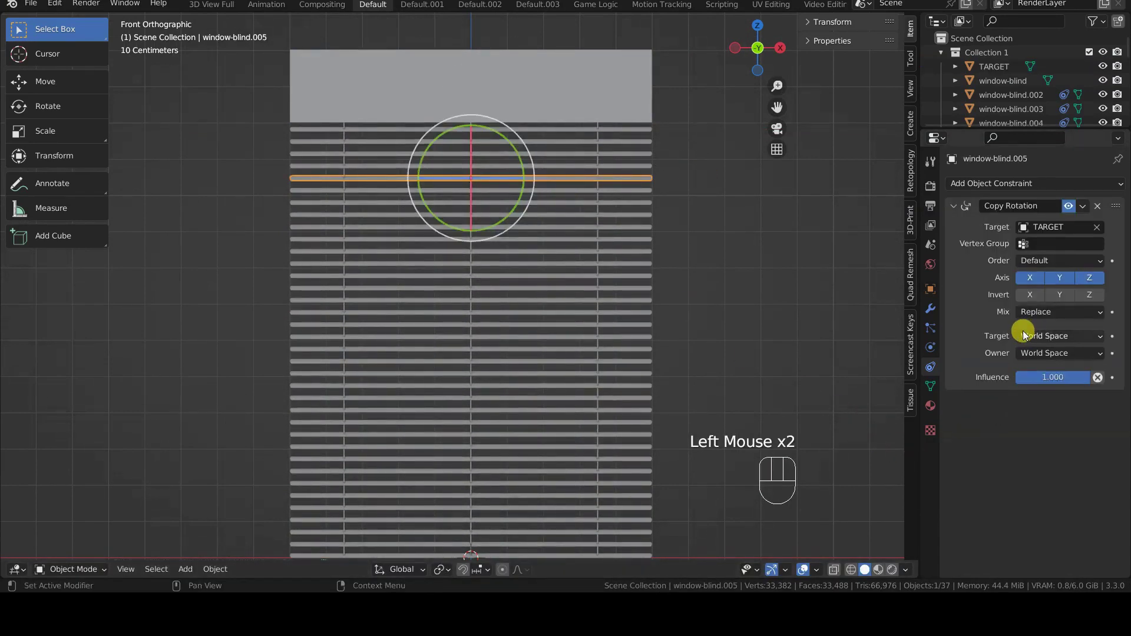